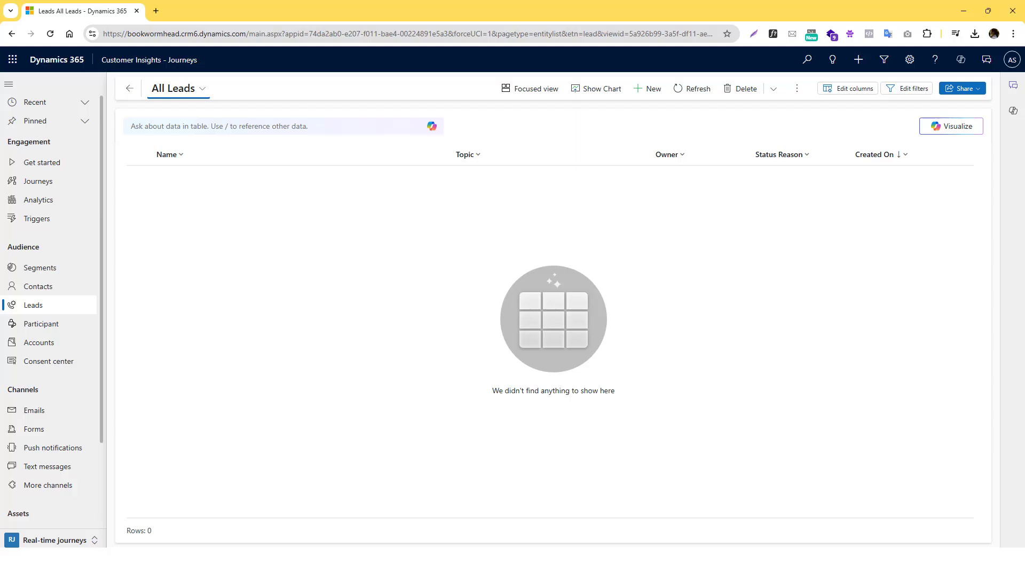
- Browse the Contacts and Leads lists, ending on My Active Accounts with 33 accounts
{"action": "left_click_drag", "start_coordinate": [117, 66], "coordinate": [31, 63]}
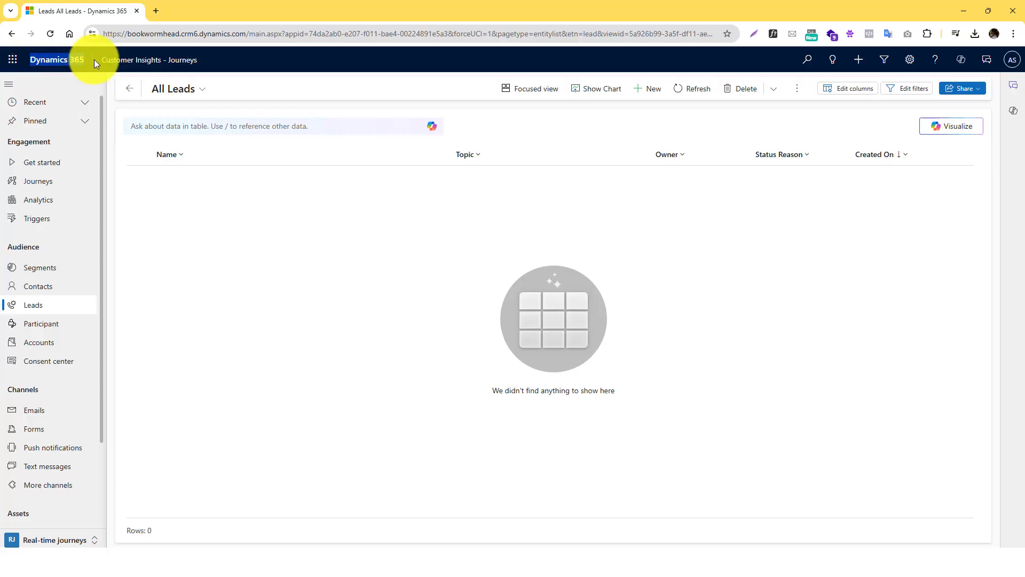
{"action": "left_click_drag", "start_coordinate": [97, 59], "coordinate": [208, 59]}
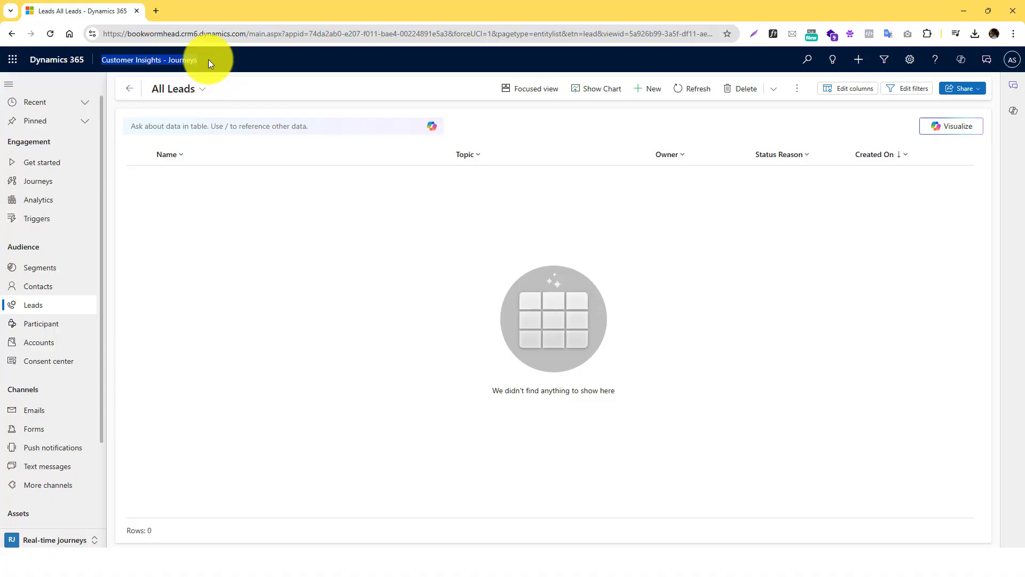
{"action": "left_click", "coordinate": [62, 289]}
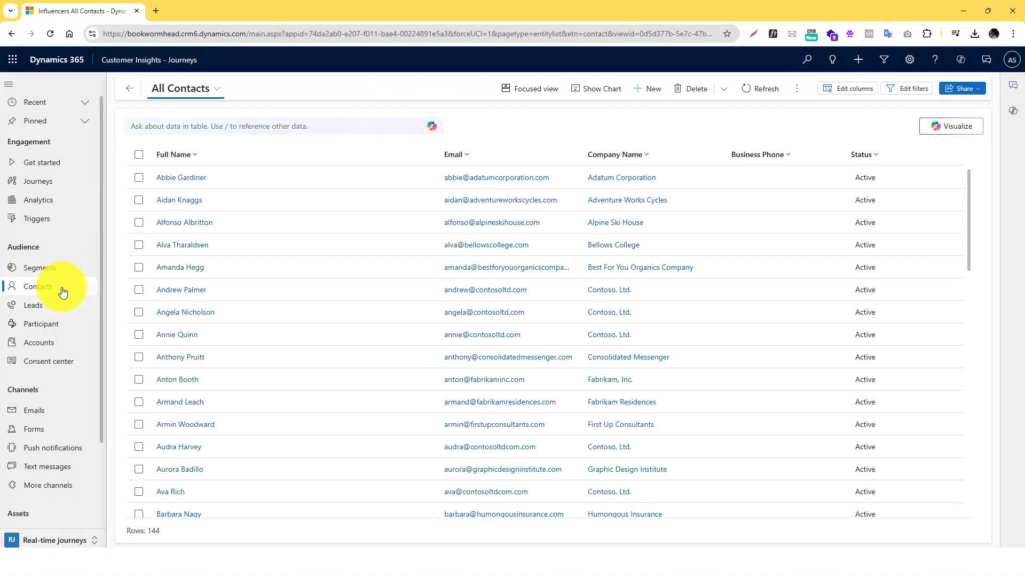
{"action": "left_click", "coordinate": [62, 306]}
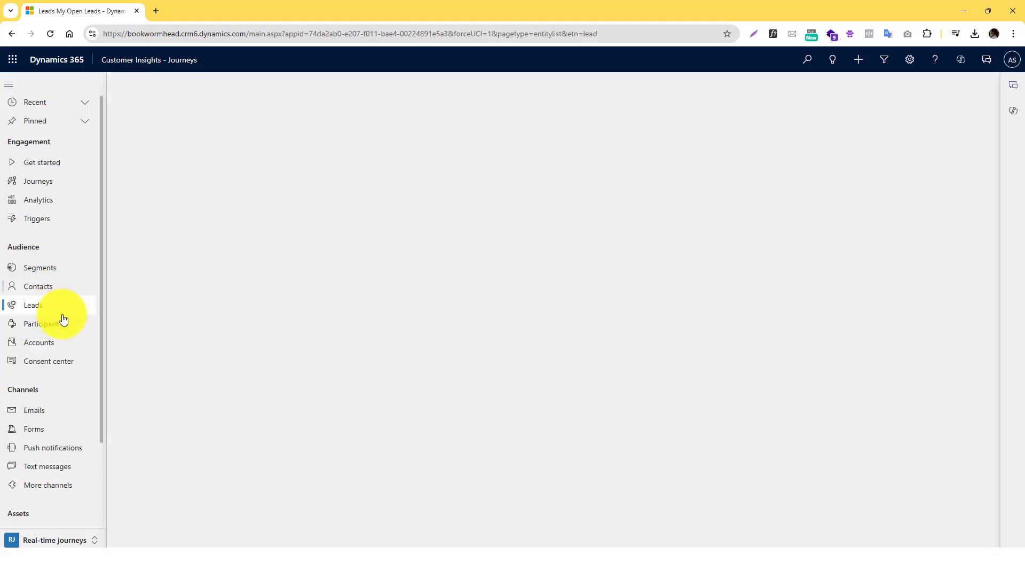
{"action": "left_click", "coordinate": [62, 341]}
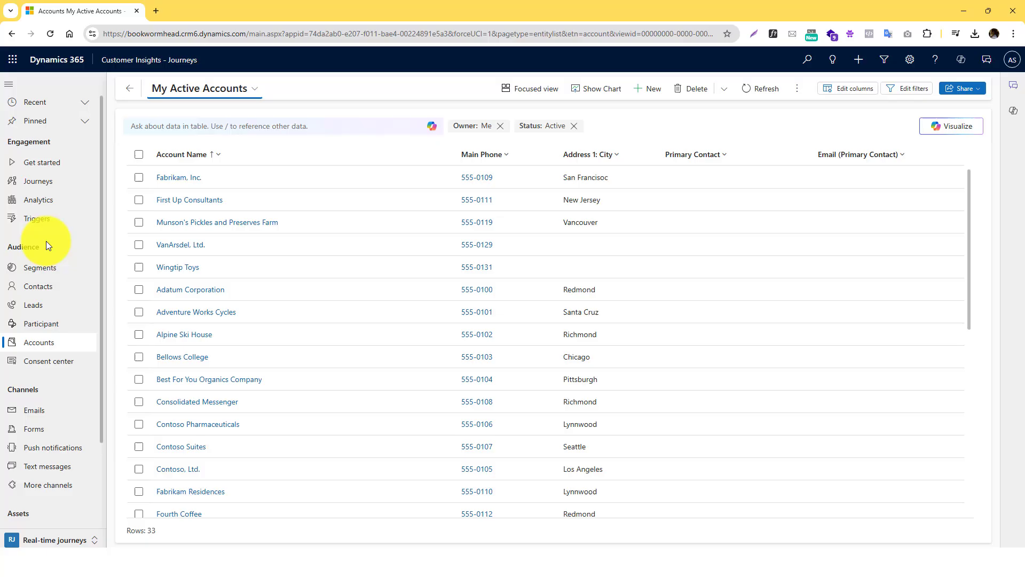
- Return to the contacts list and reset the default contacts view
{"action": "left_click", "coordinate": [62, 289]}
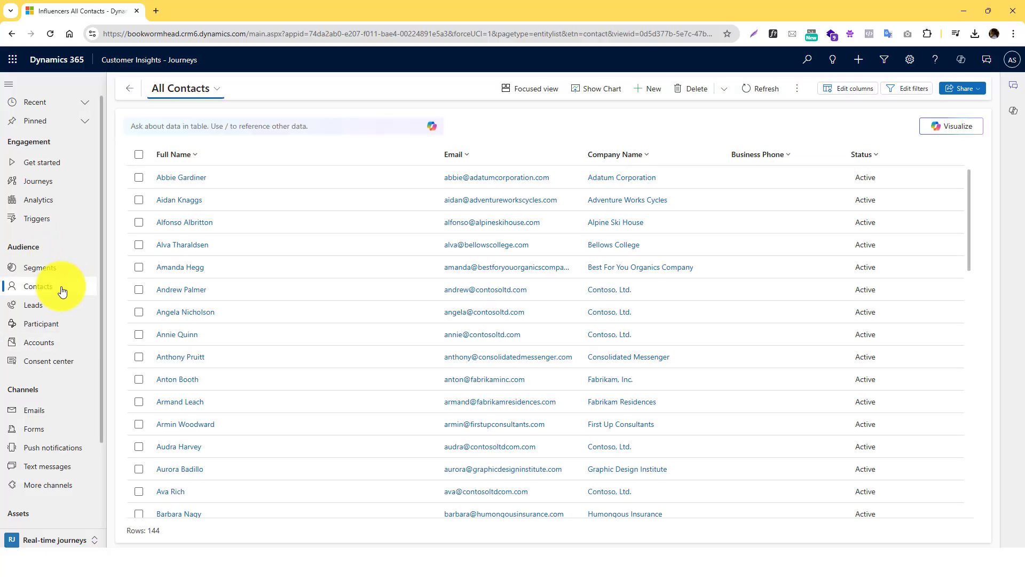
{"action": "scroll", "coordinate": [304, 239], "scroll_direction": "down", "scroll_amount": 15}
{"action": "scroll", "coordinate": [304, 247], "scroll_direction": "up", "scroll_amount": 15}
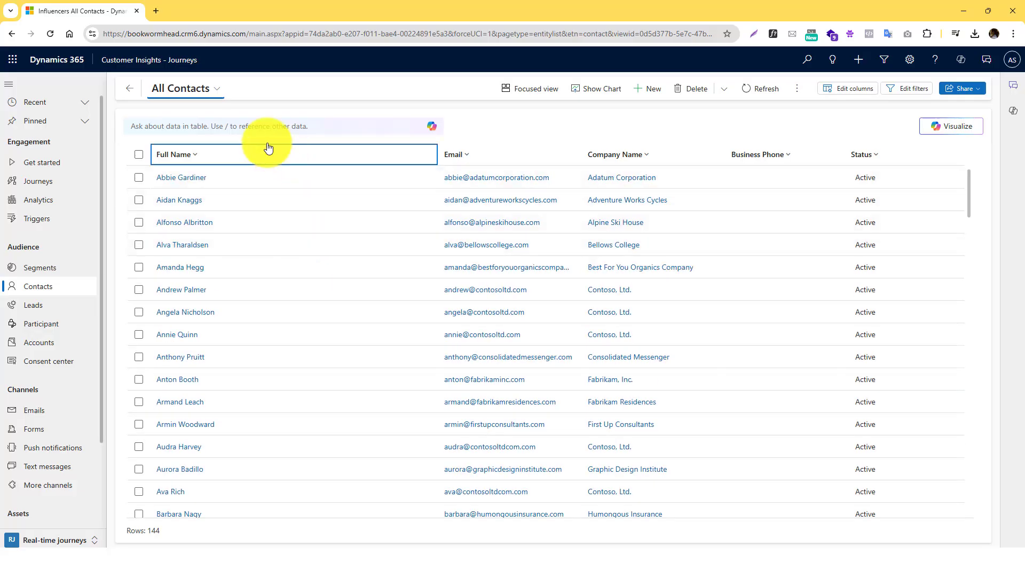
{"action": "left_click", "coordinate": [216, 89]}
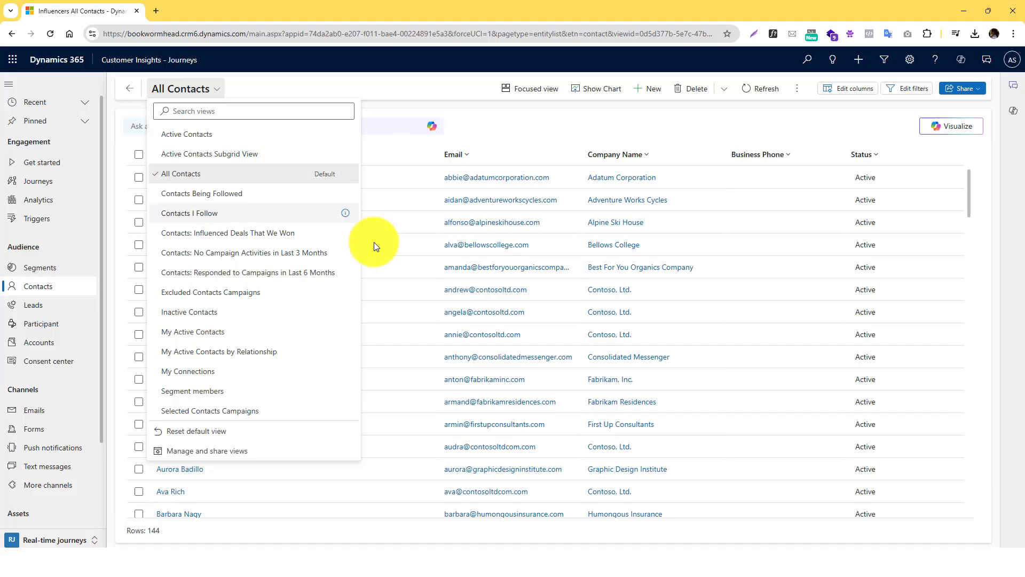
{"action": "left_click", "coordinate": [212, 435]}
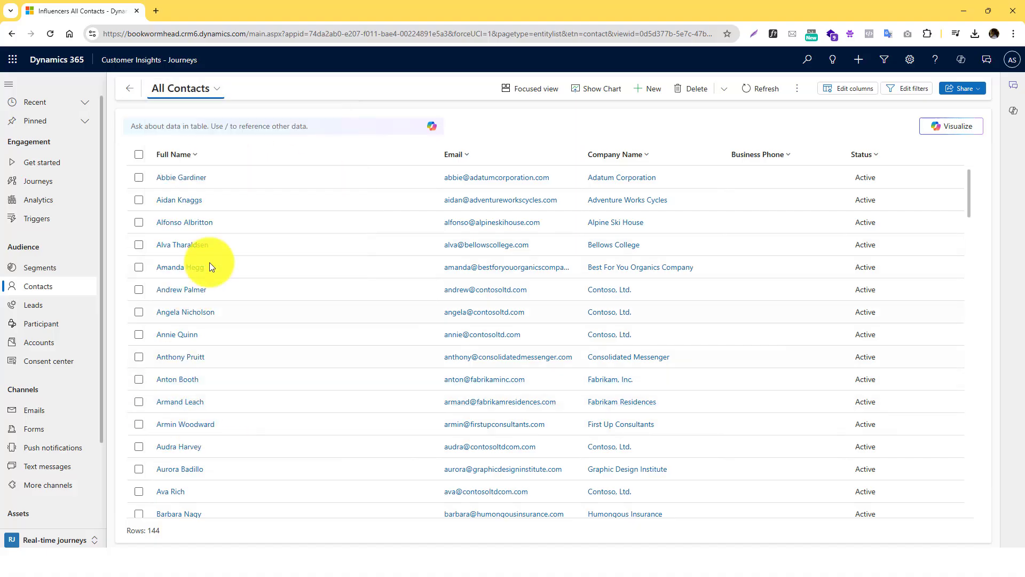
- Load the All Contacts view (144 contacts) and set it as the default view
{"action": "left_click", "coordinate": [211, 96]}
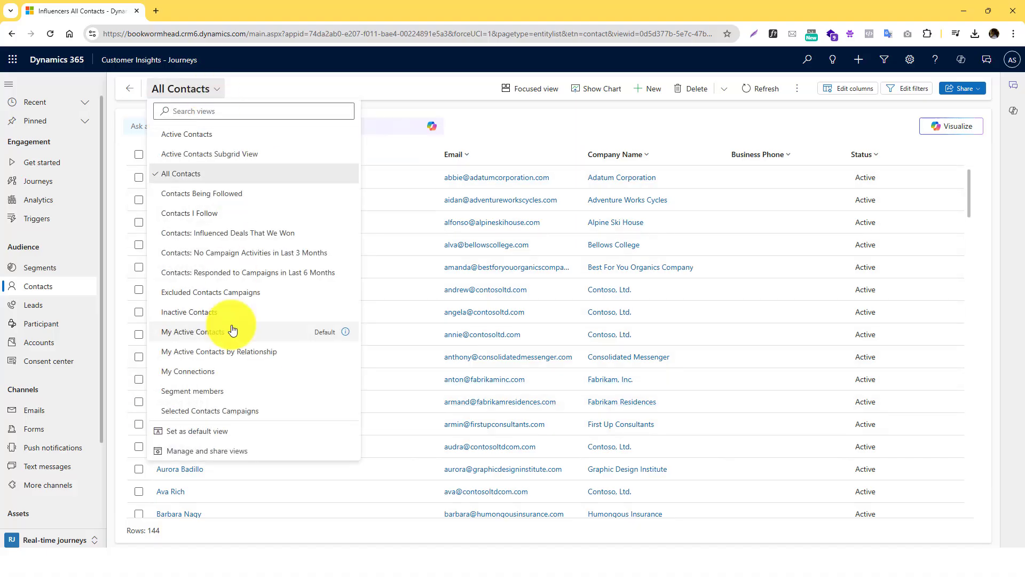
{"action": "left_click", "coordinate": [203, 181]}
{"action": "left_click", "coordinate": [202, 89]}
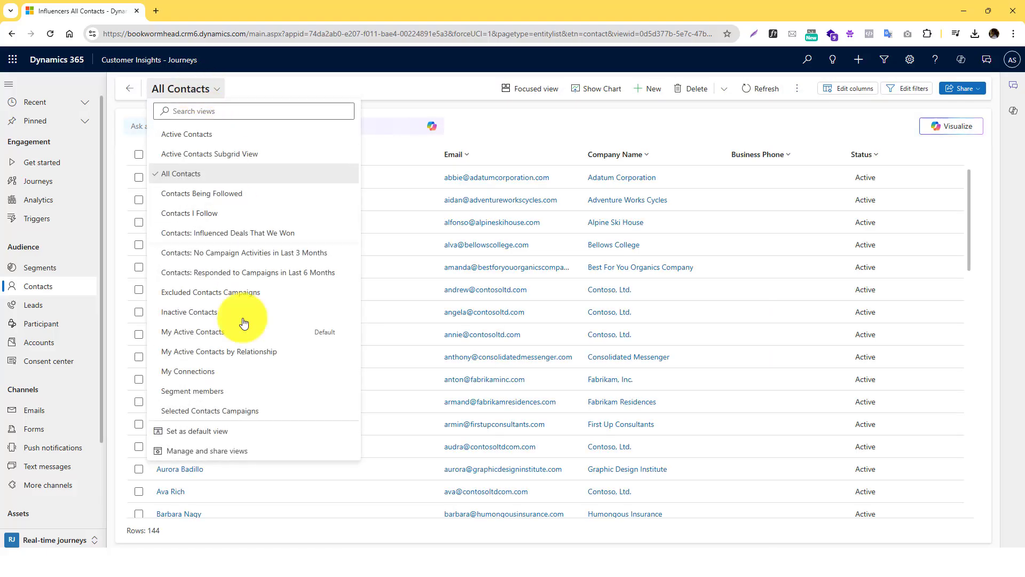
{"action": "left_click", "coordinate": [190, 435]}
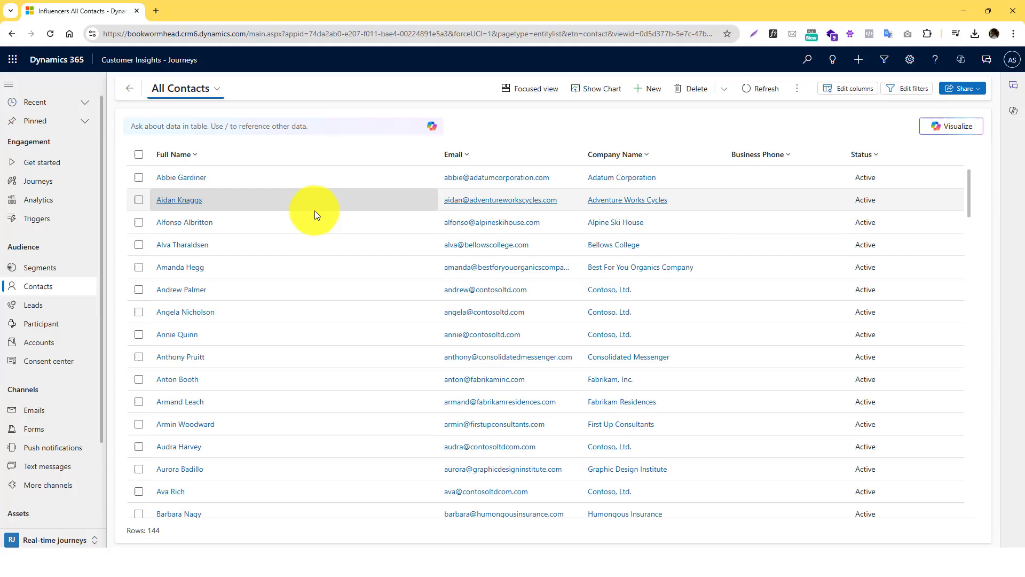
- Switch to the My Active Contacts view and export it to a 26.2 KB Excel file
{"action": "left_click", "coordinate": [799, 89]}
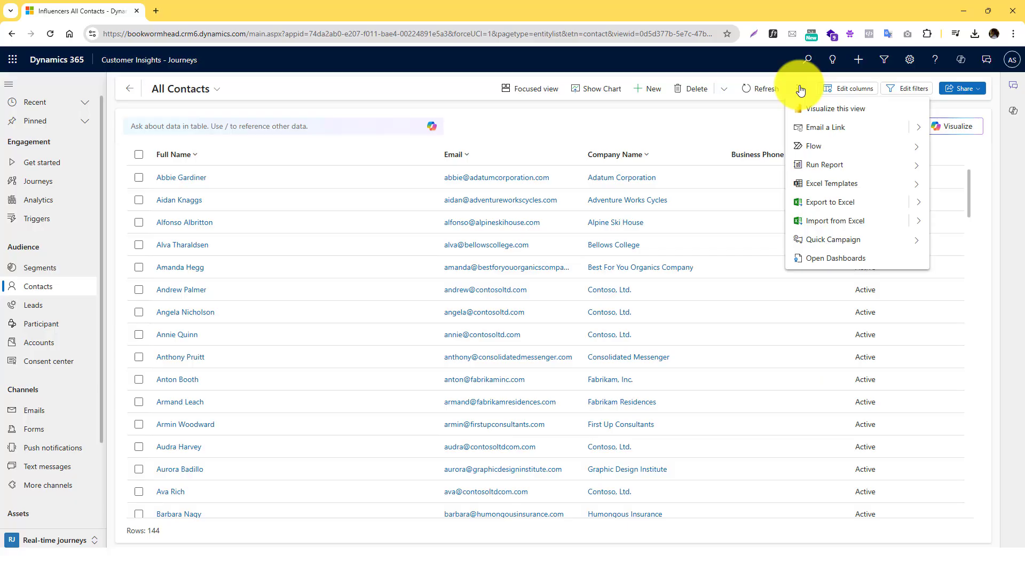
{"action": "left_click", "coordinate": [738, 115]}
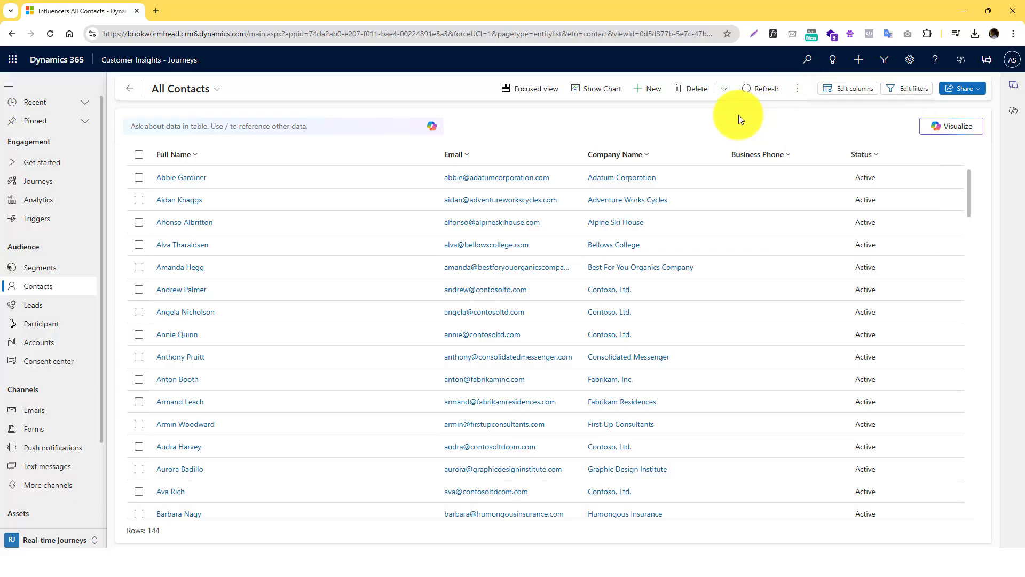
{"action": "left_click", "coordinate": [800, 89]}
{"action": "left_click", "coordinate": [193, 90]}
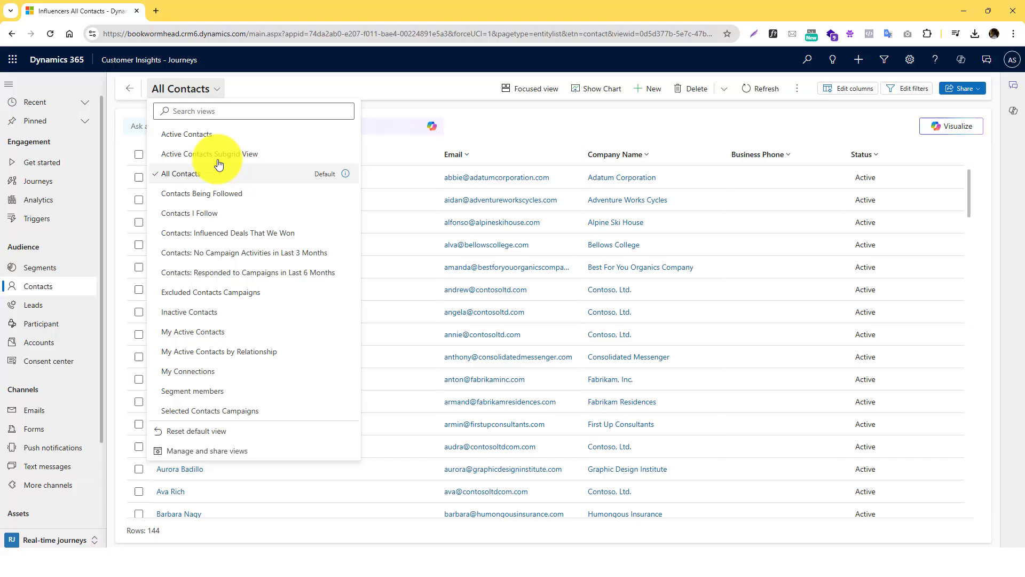
{"action": "left_click", "coordinate": [225, 338]}
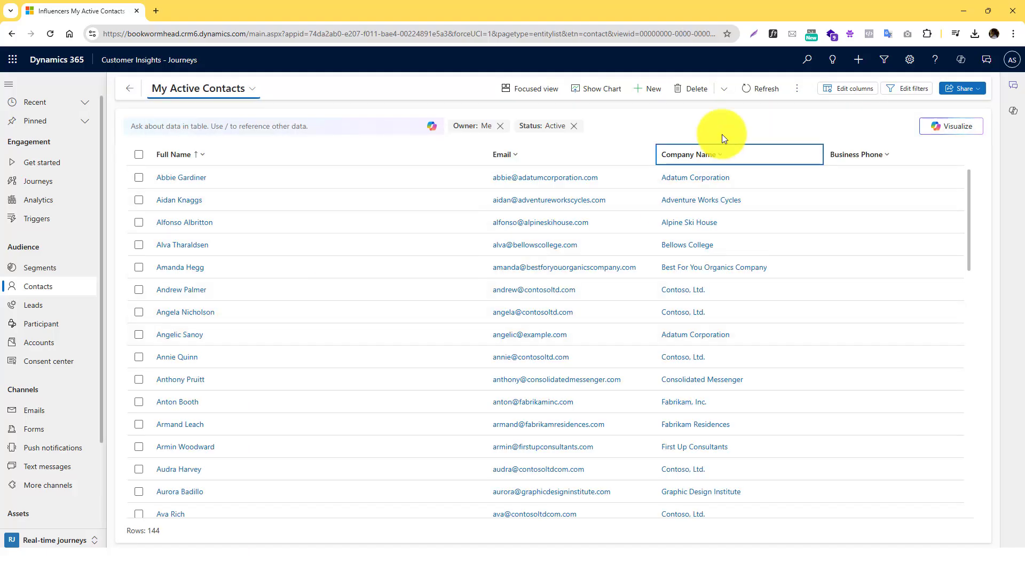
{"action": "left_click", "coordinate": [796, 91]}
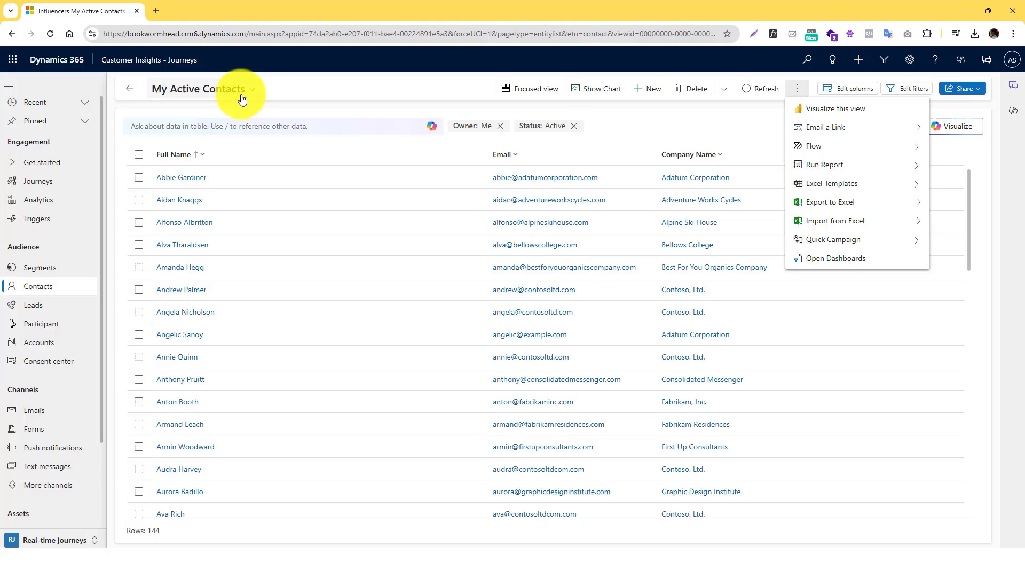
{"action": "left_click", "coordinate": [832, 208]}
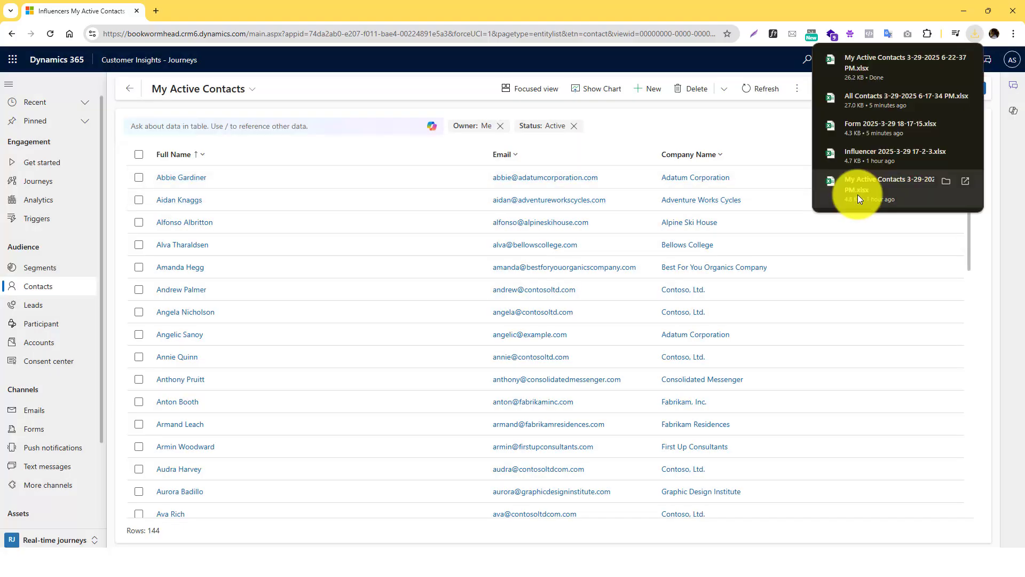
- Open Excel Templates > Download Template and jump the Entity list to Fabric AISkill
{"action": "left_click", "coordinate": [797, 89]}
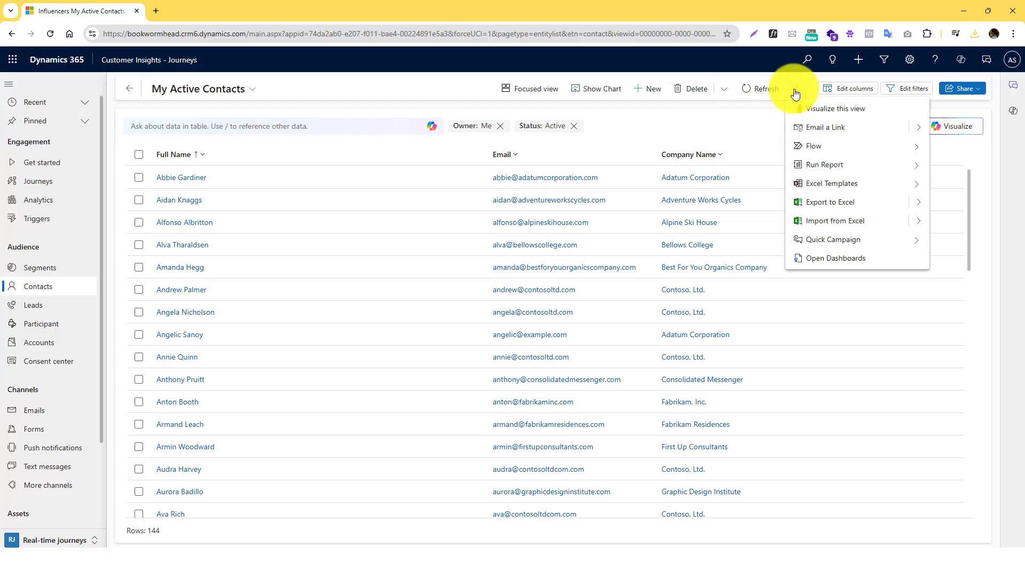
{"action": "left_click", "coordinate": [822, 185]}
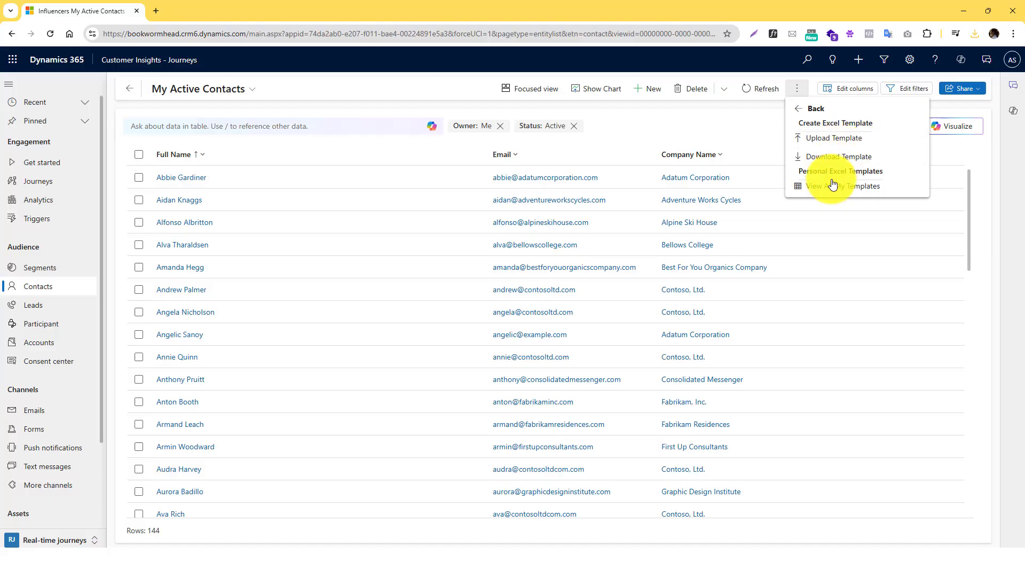
{"action": "left_click", "coordinate": [828, 156]}
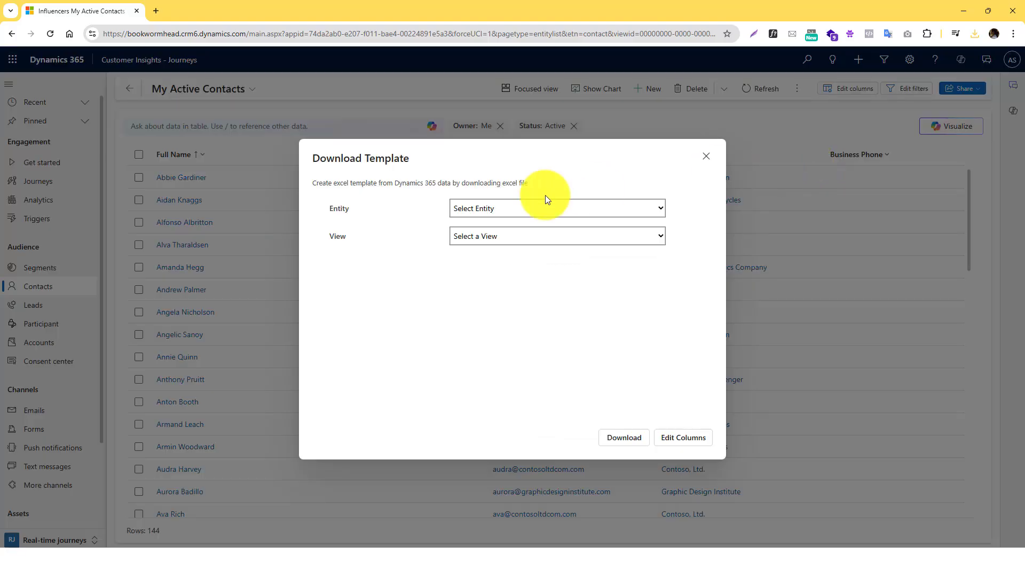
{"action": "left_click", "coordinate": [525, 208]}
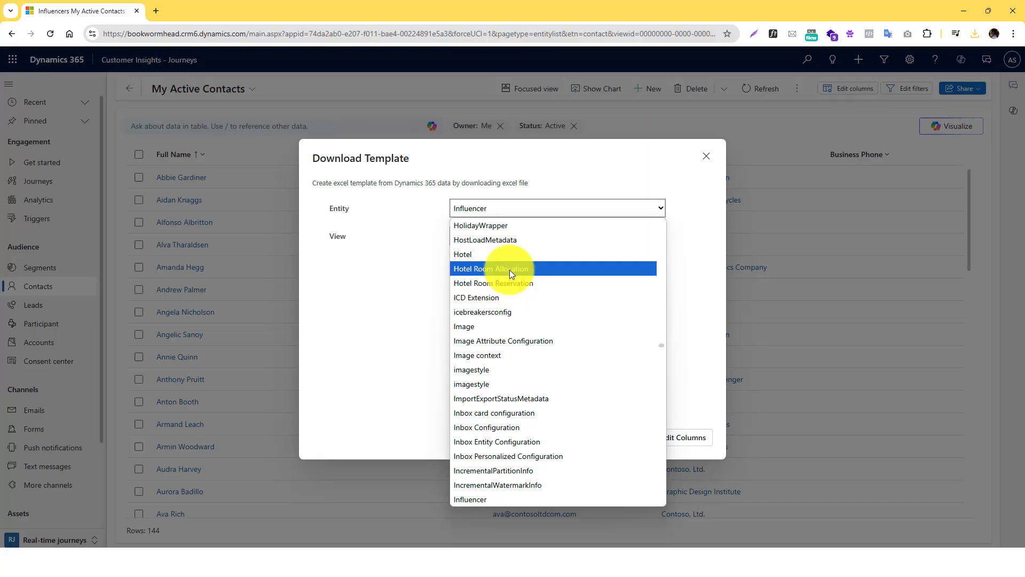
{"action": "scroll", "coordinate": [509, 270], "scroll_direction": "down", "scroll_amount": 15}
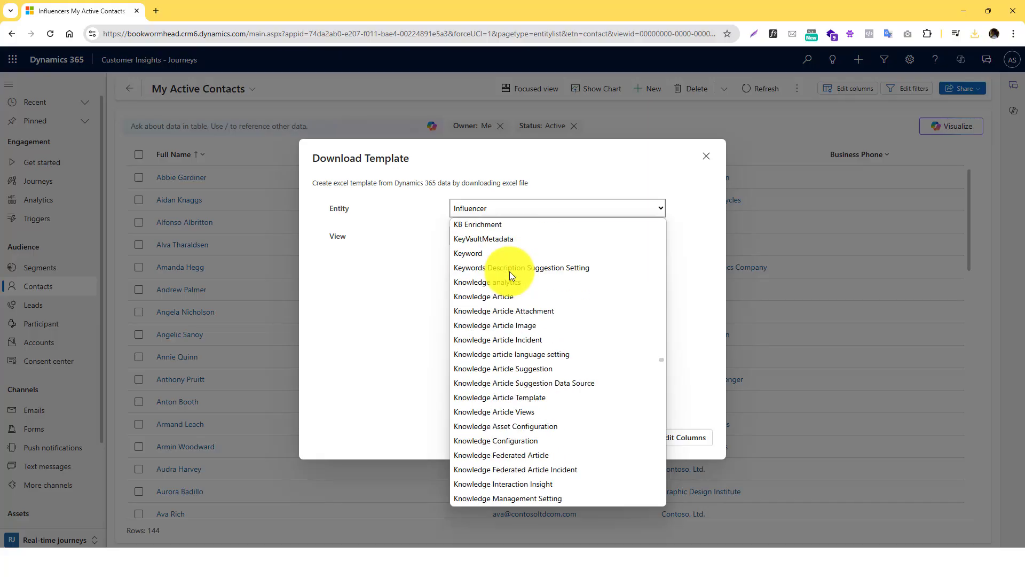
{"action": "key", "text": "f"}
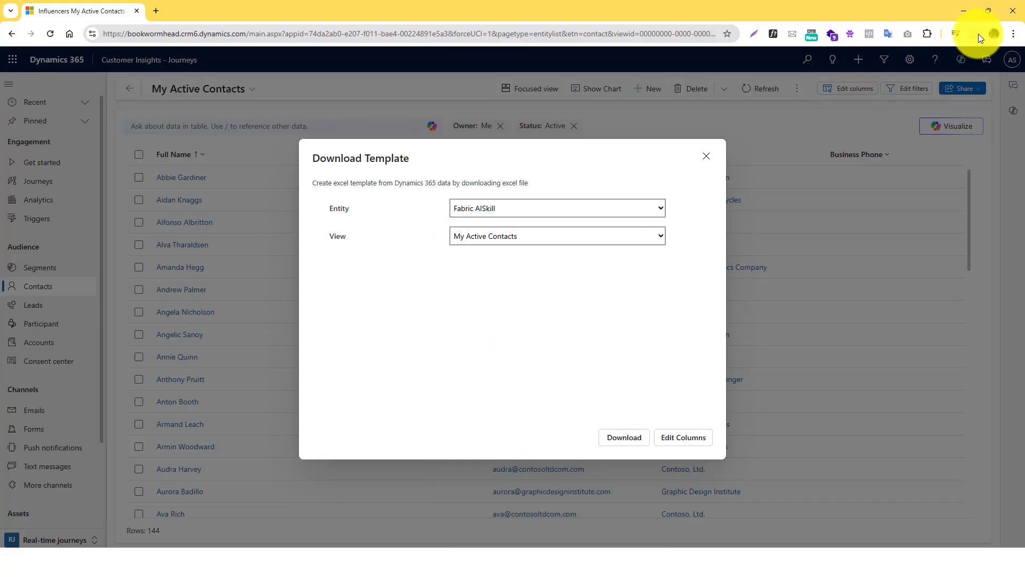
{"action": "left_click", "coordinate": [975, 33]}
- Open the exported My Active Contacts workbook, scroll through its contact rows, and close it
{"action": "left_click", "coordinate": [936, 80]}
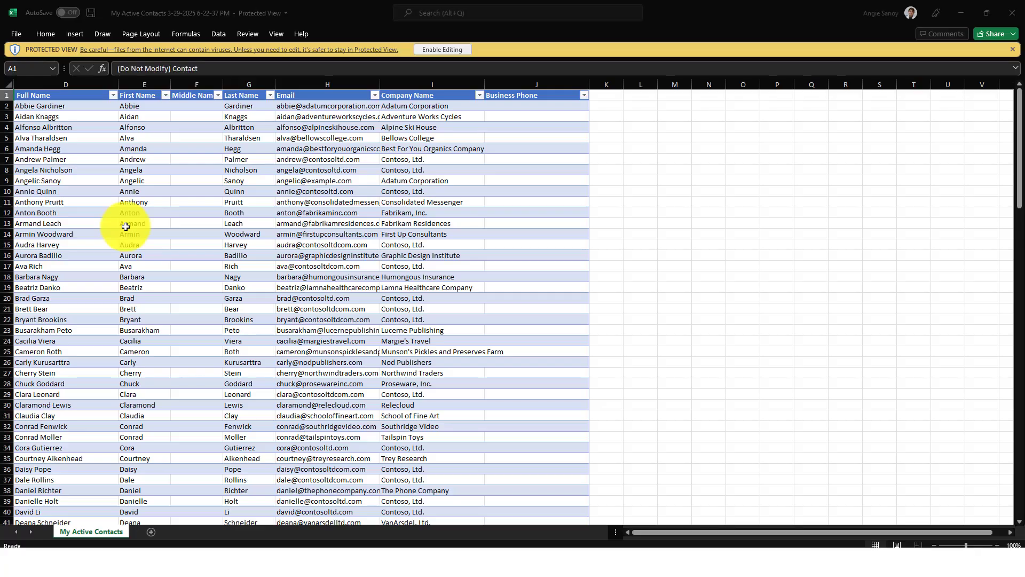
{"action": "scroll", "coordinate": [374, 197], "scroll_direction": "down", "scroll_amount": 20}
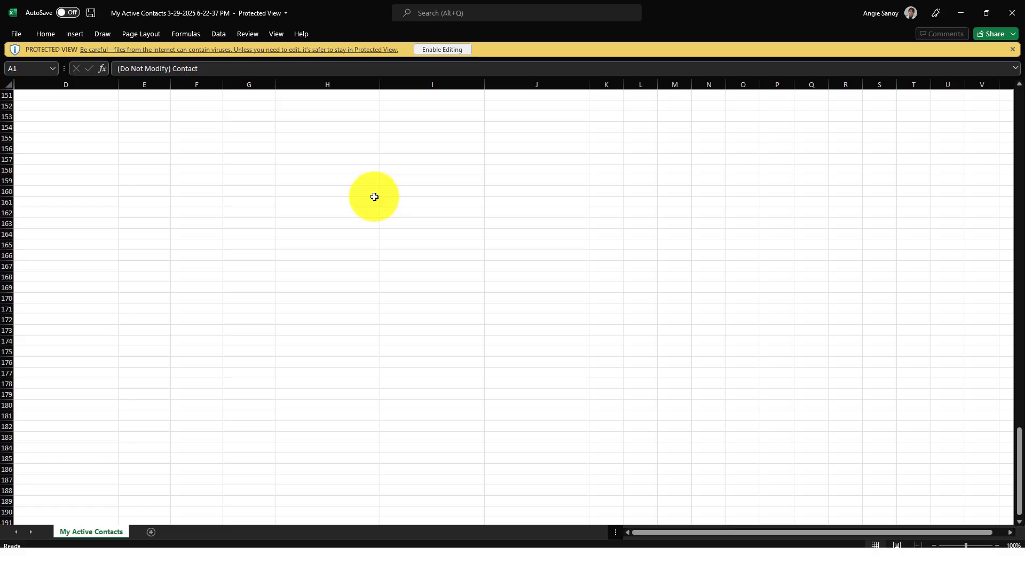
{"action": "scroll", "coordinate": [374, 196], "scroll_direction": "up", "scroll_amount": 20}
{"action": "scroll", "coordinate": [375, 197], "scroll_direction": "up", "scroll_amount": 20}
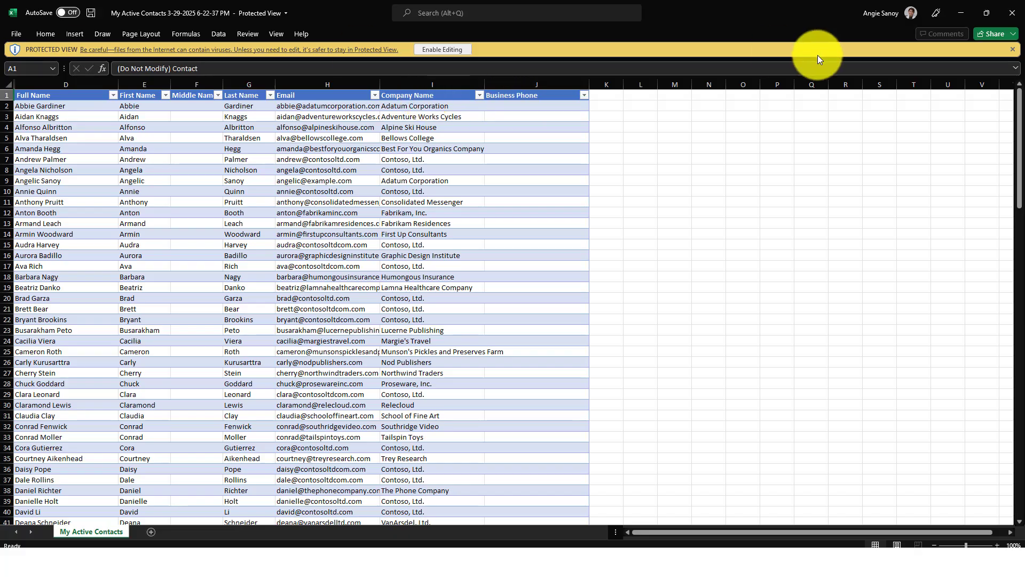
{"action": "left_click", "coordinate": [1012, 11]}
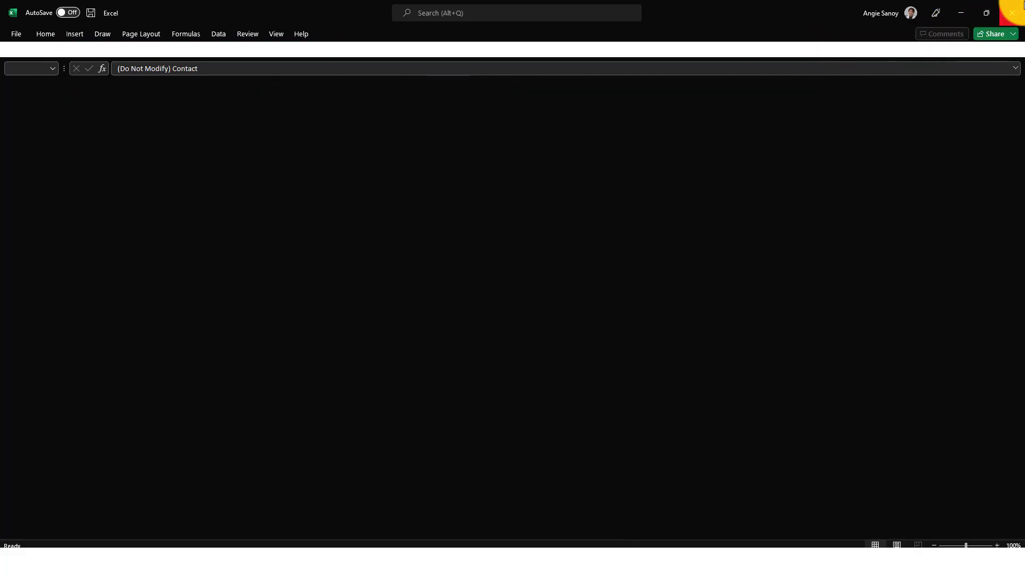
- Download a 4.5 KB template with Entity Form and View Active Marketing Forms
{"action": "left_click", "coordinate": [480, 207]}
{"action": "scroll", "coordinate": [516, 337], "scroll_direction": "down", "scroll_amount": 20}
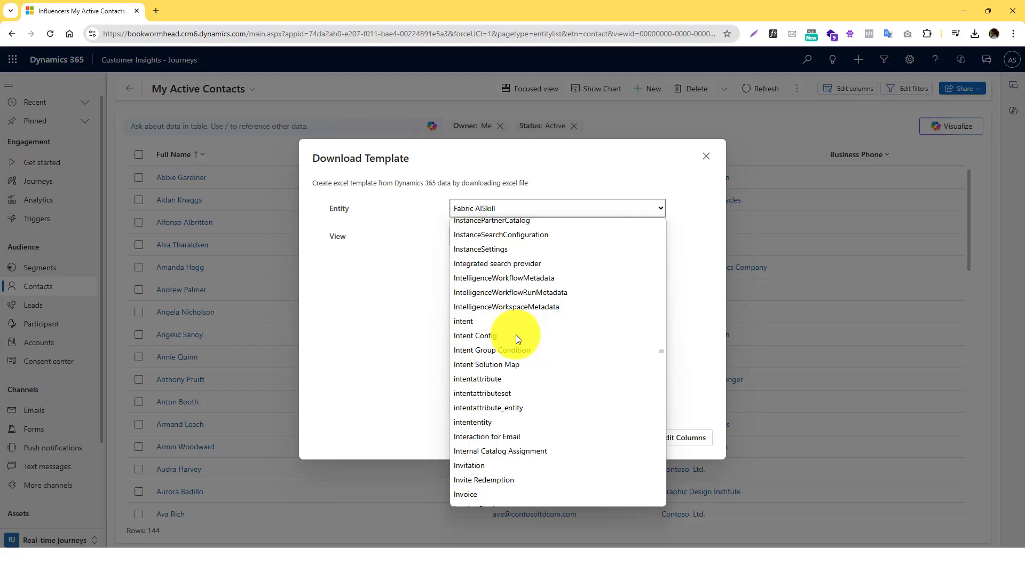
{"action": "scroll", "coordinate": [516, 334], "scroll_direction": "up", "scroll_amount": 10}
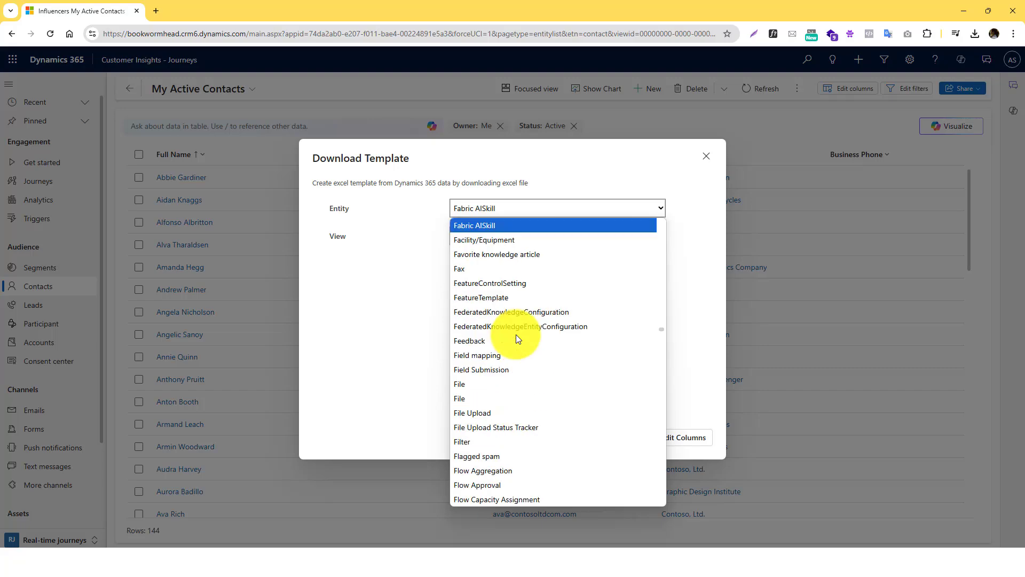
{"action": "type", "text": "fi"}
{"action": "scroll", "coordinate": [514, 353], "scroll_direction": "down", "scroll_amount": 8}
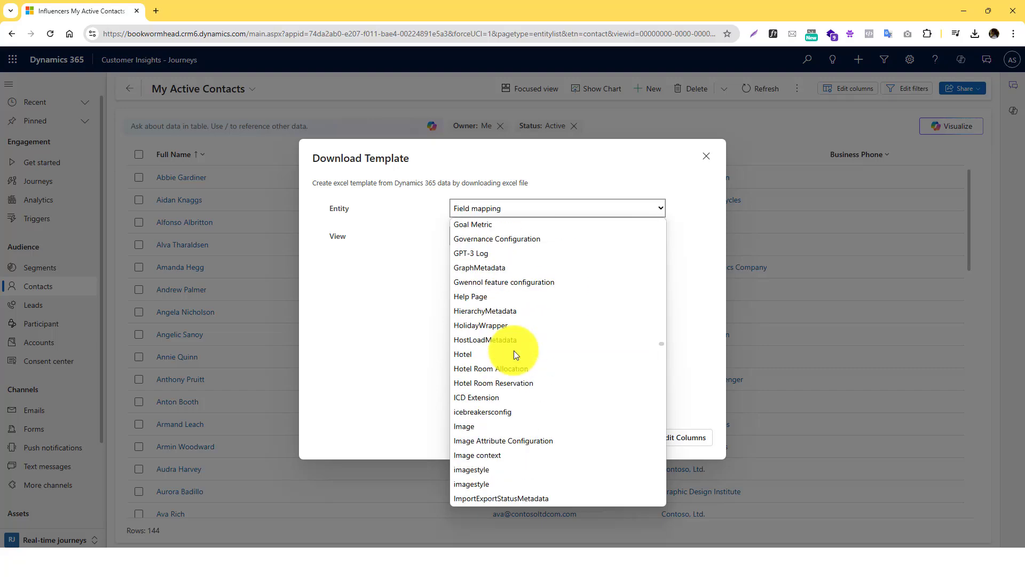
{"action": "scroll", "coordinate": [514, 350], "scroll_direction": "up", "scroll_amount": 20}
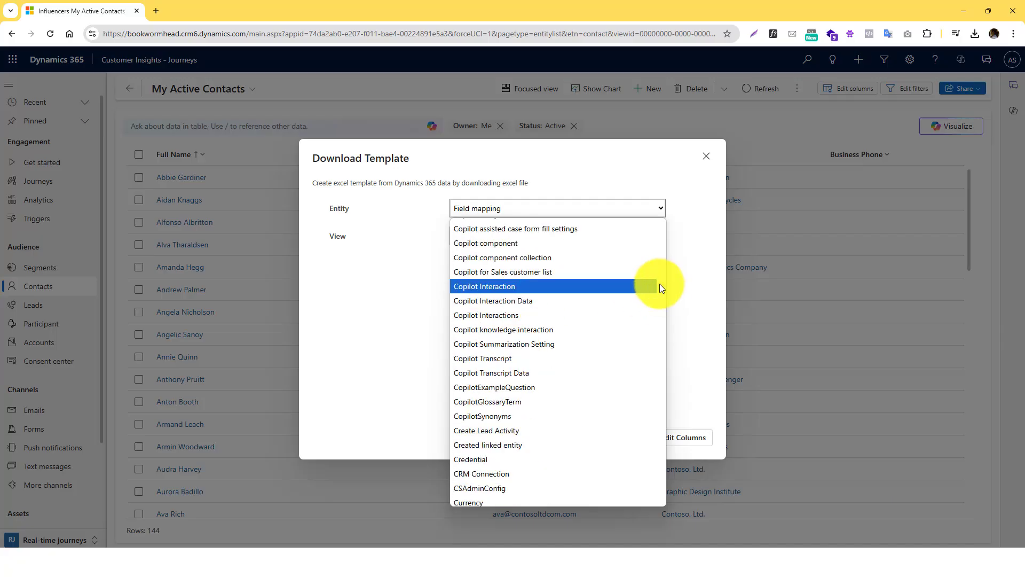
{"action": "left_click_drag", "start_coordinate": [659, 284], "coordinate": [670, 336]}
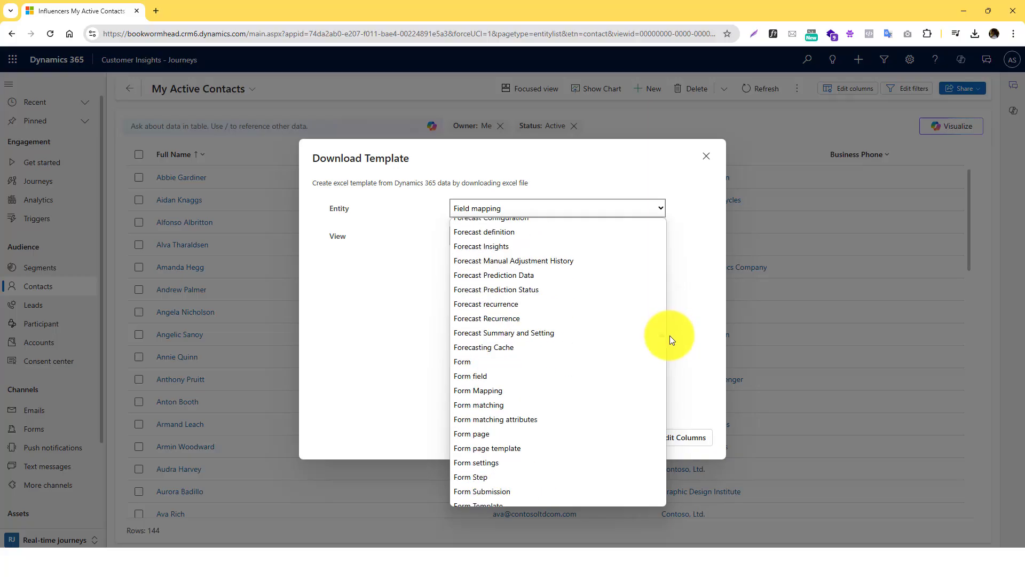
{"action": "left_click", "coordinate": [508, 361]}
{"action": "left_click", "coordinate": [498, 240]}
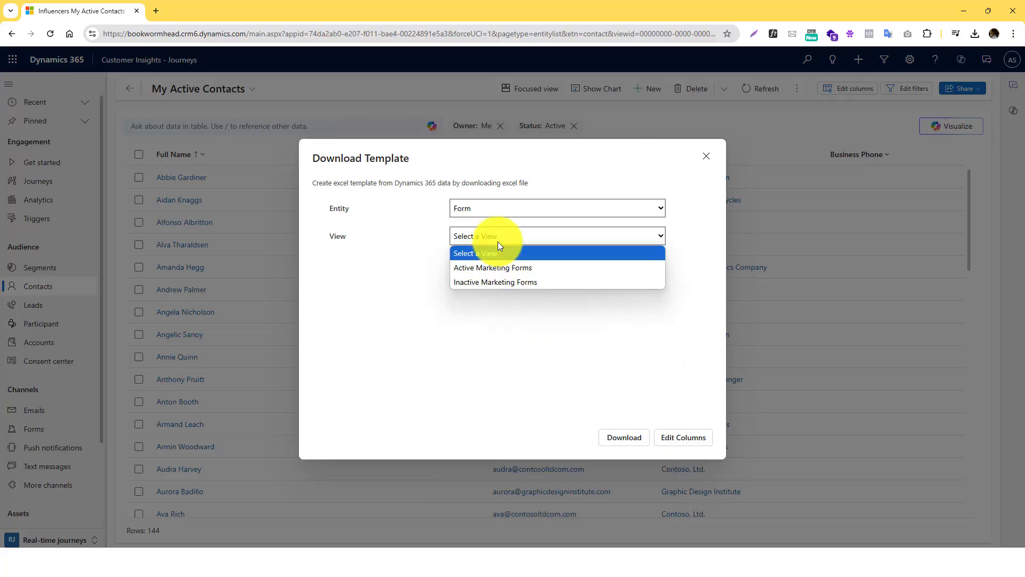
{"action": "left_click", "coordinate": [514, 267]}
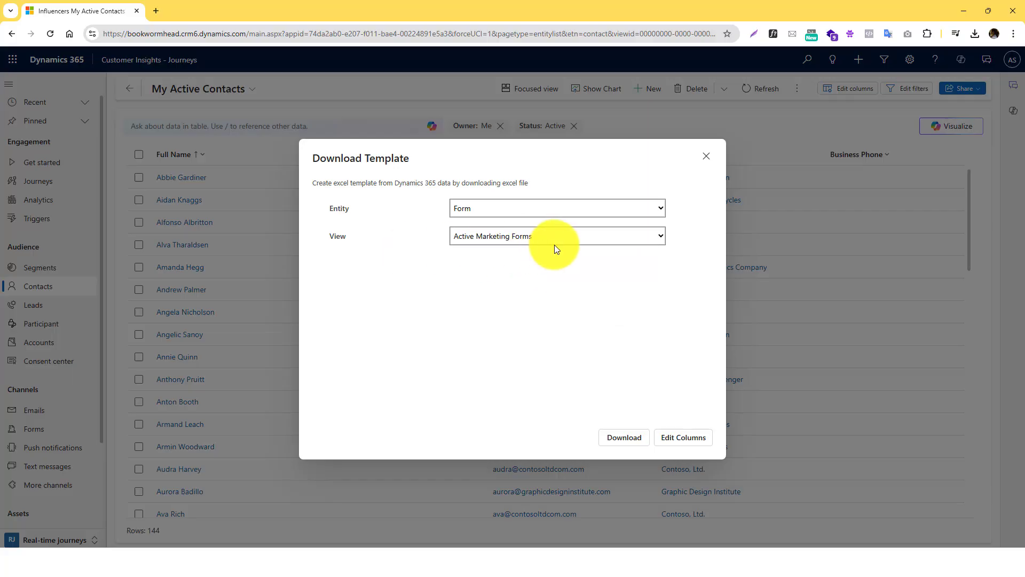
{"action": "left_click", "coordinate": [626, 438]}
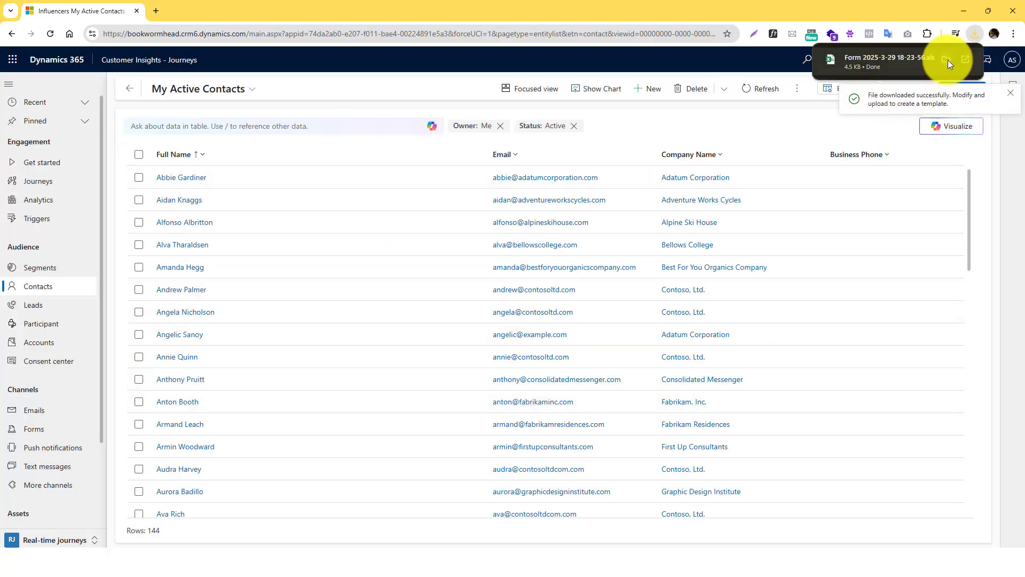
{"action": "left_click", "coordinate": [946, 59]}
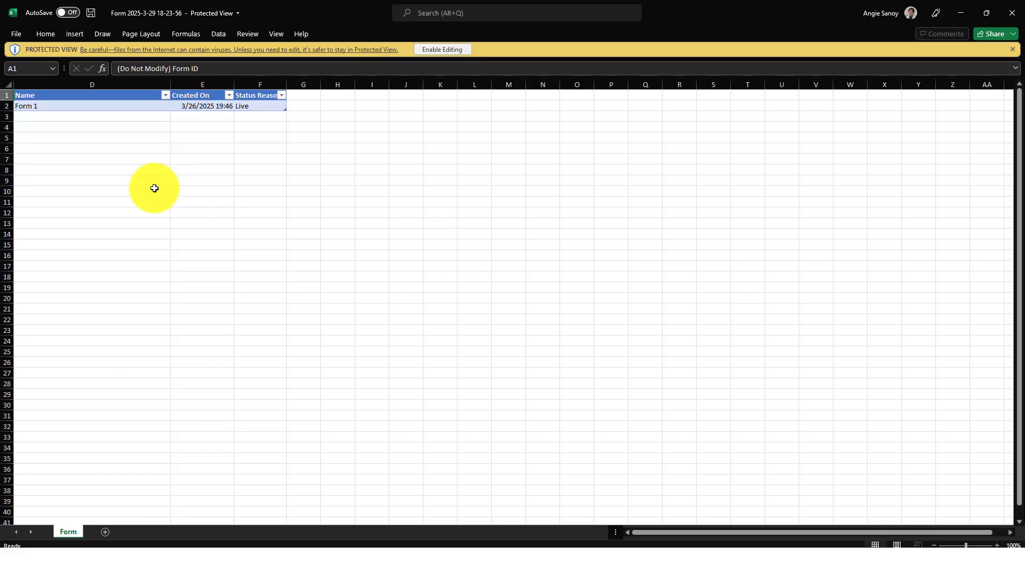
{"action": "left_click", "coordinate": [155, 188]}
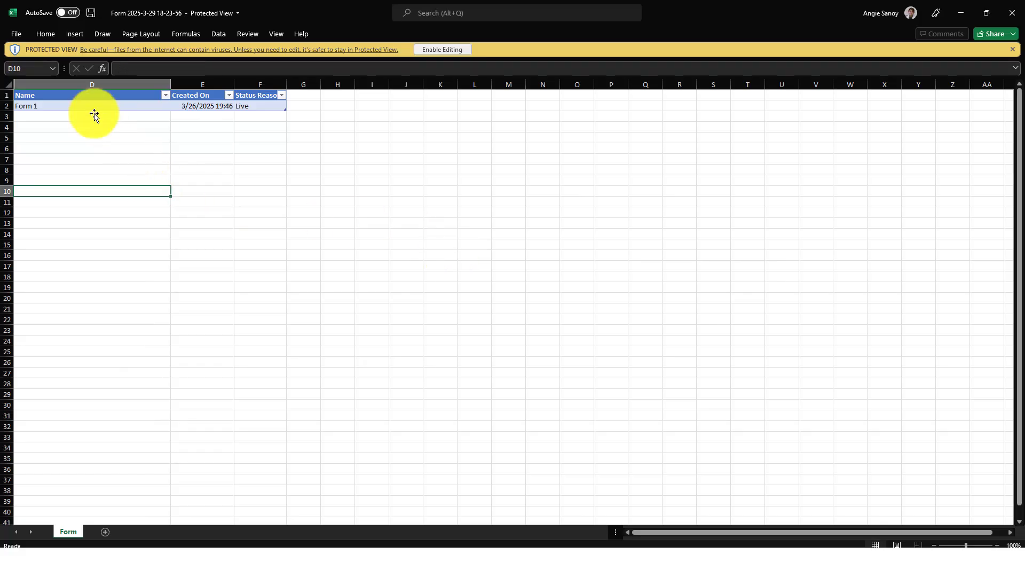
{"action": "left_click", "coordinate": [64, 97]}
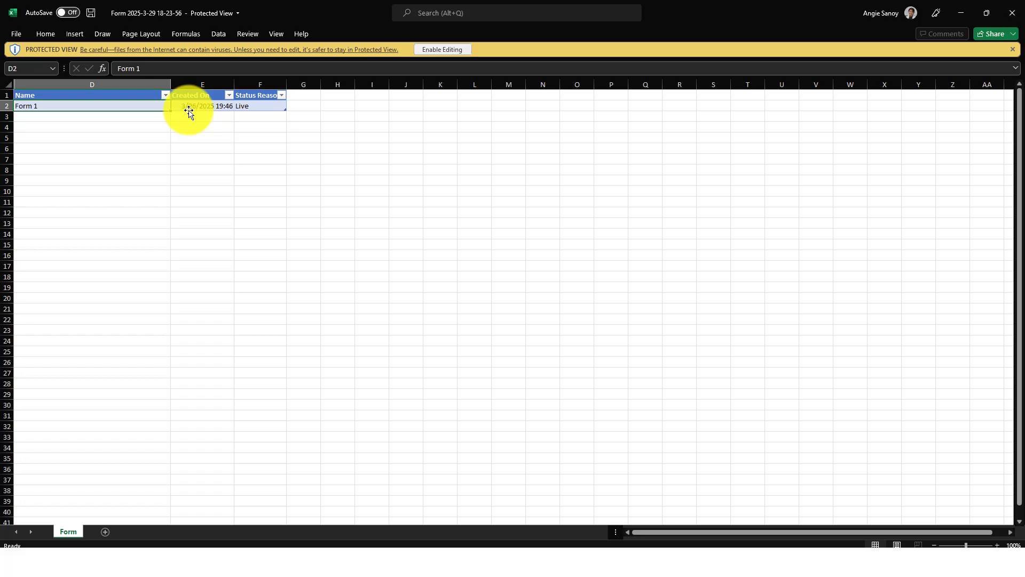
{"action": "left_click", "coordinate": [202, 97]}
{"action": "left_click", "coordinate": [267, 98]}
{"action": "left_click", "coordinate": [266, 107]}
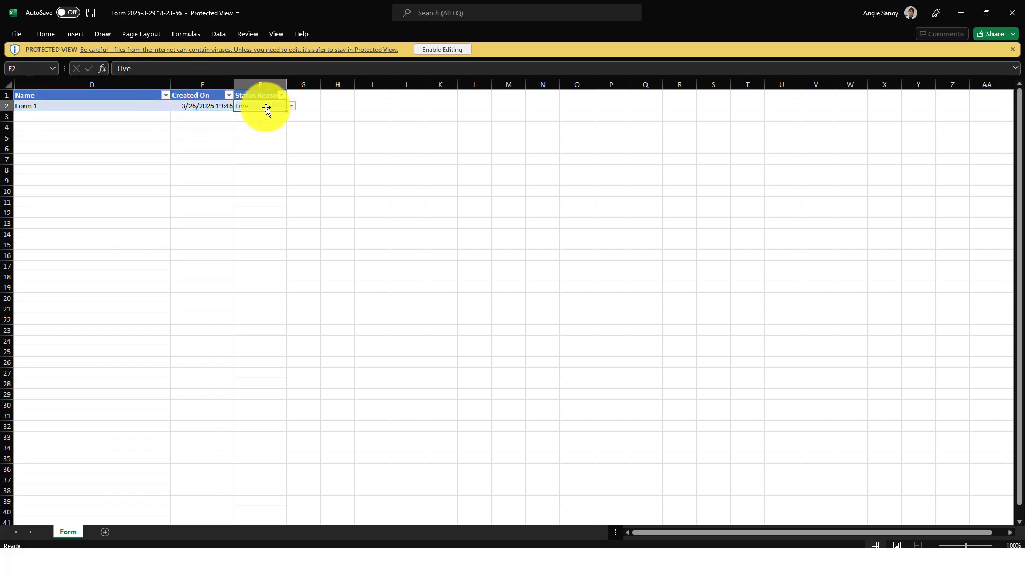
{"action": "left_click", "coordinate": [1011, 13]}
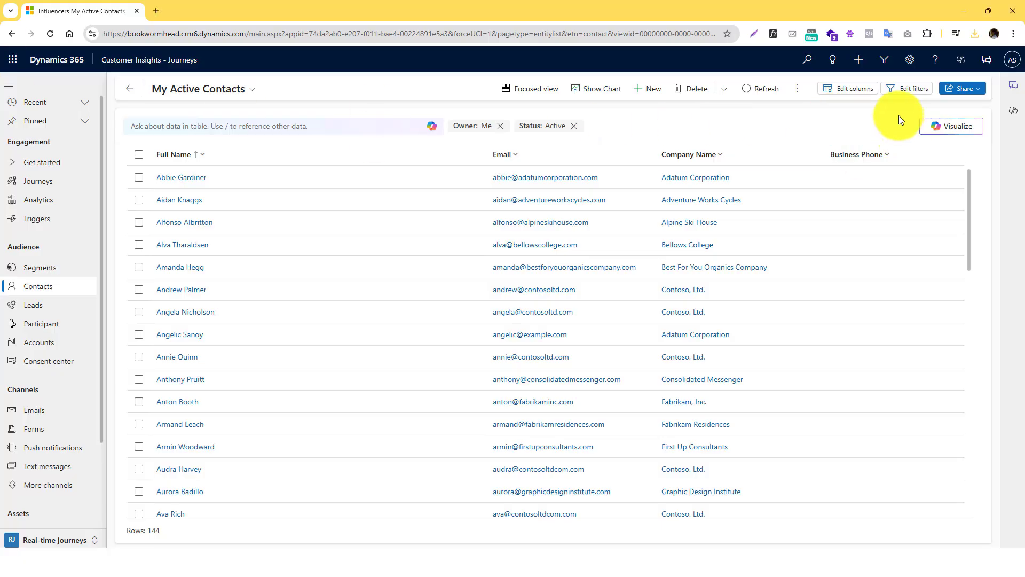
{"action": "left_click", "coordinate": [797, 88]}
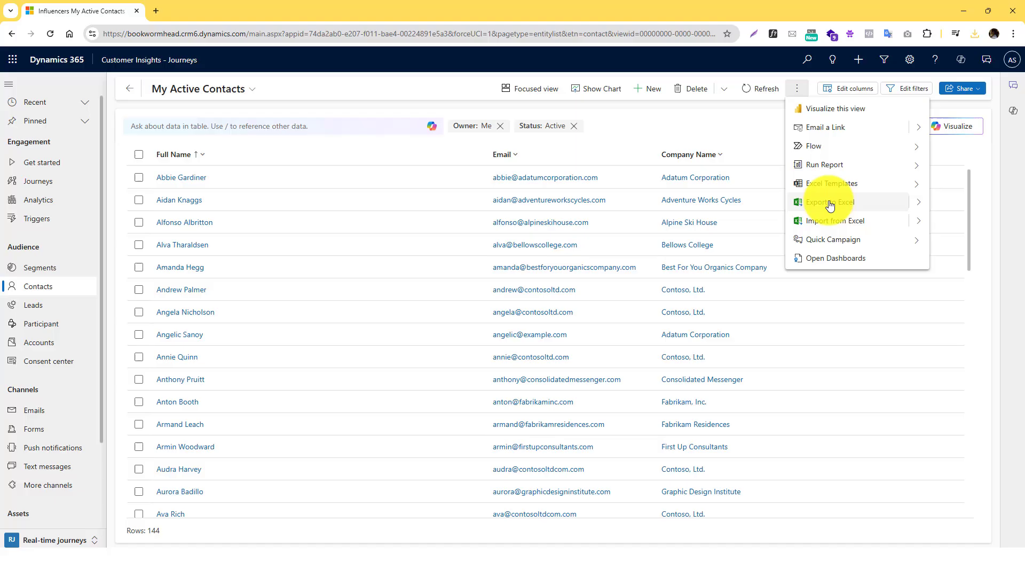
{"action": "scroll", "coordinate": [213, 302], "scroll_direction": "down", "scroll_amount": 10}
{"action": "scroll", "coordinate": [213, 303], "scroll_direction": "up", "scroll_amount": 10}
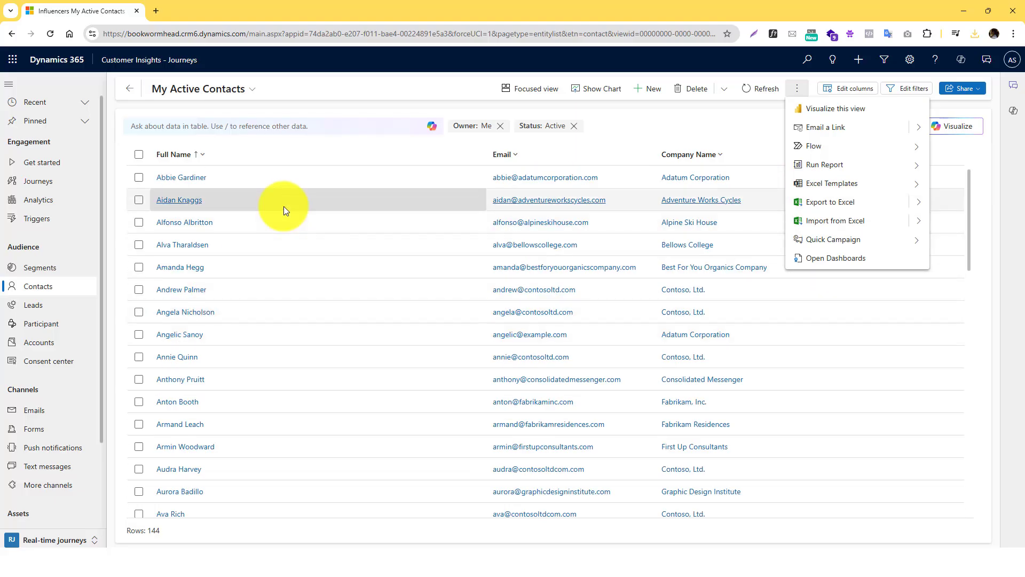
{"action": "left_click", "coordinate": [234, 89]}
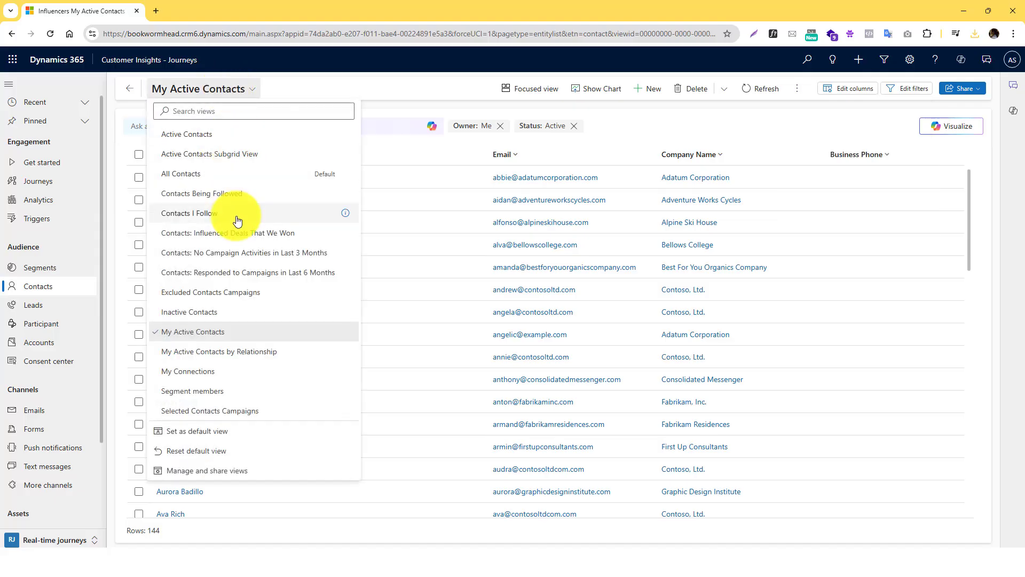
{"action": "left_click", "coordinate": [249, 91]}
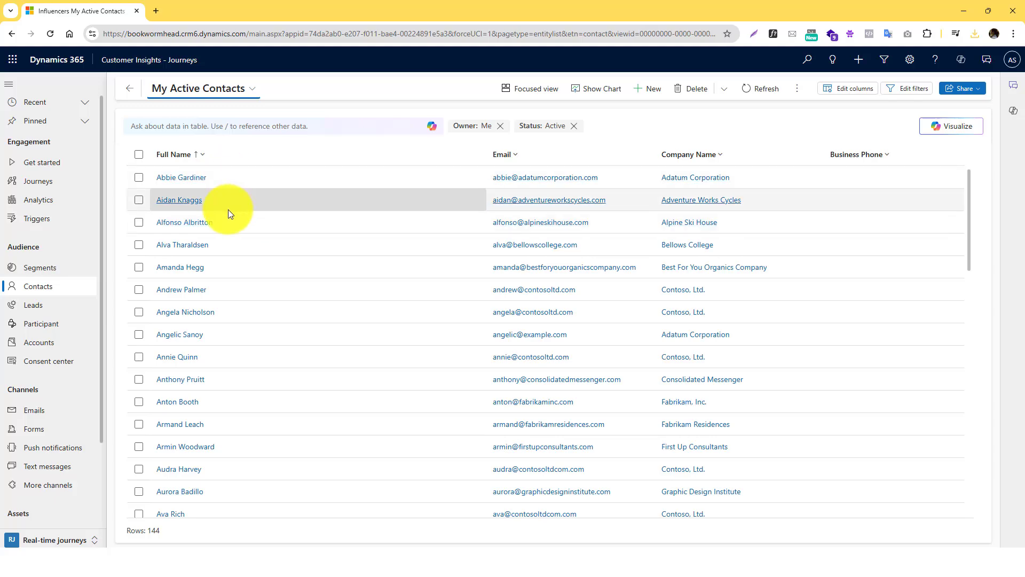
- Tick the first contact and export only that row to Excel
{"action": "left_click", "coordinate": [138, 182]}
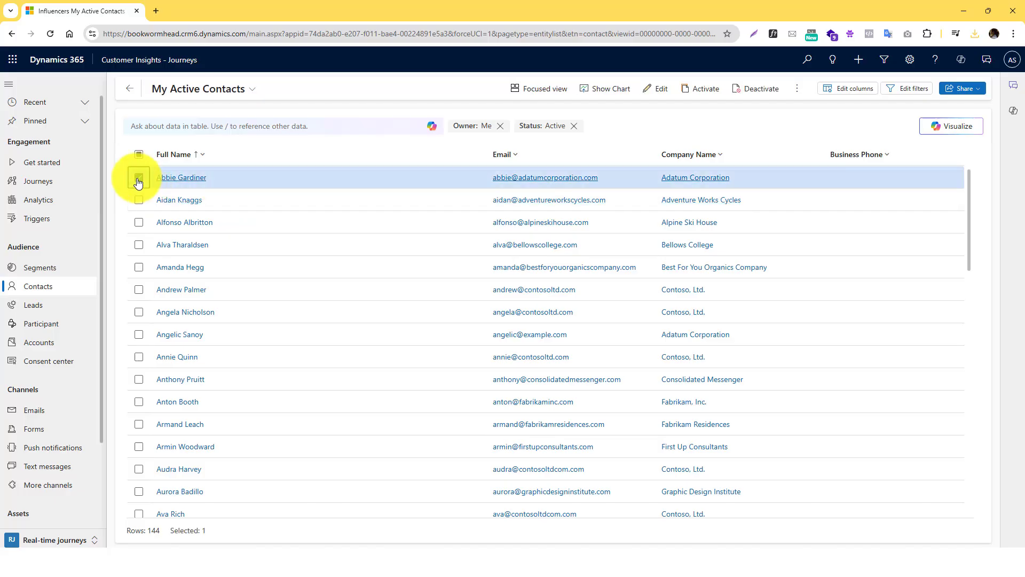
{"action": "left_click", "coordinate": [796, 89]}
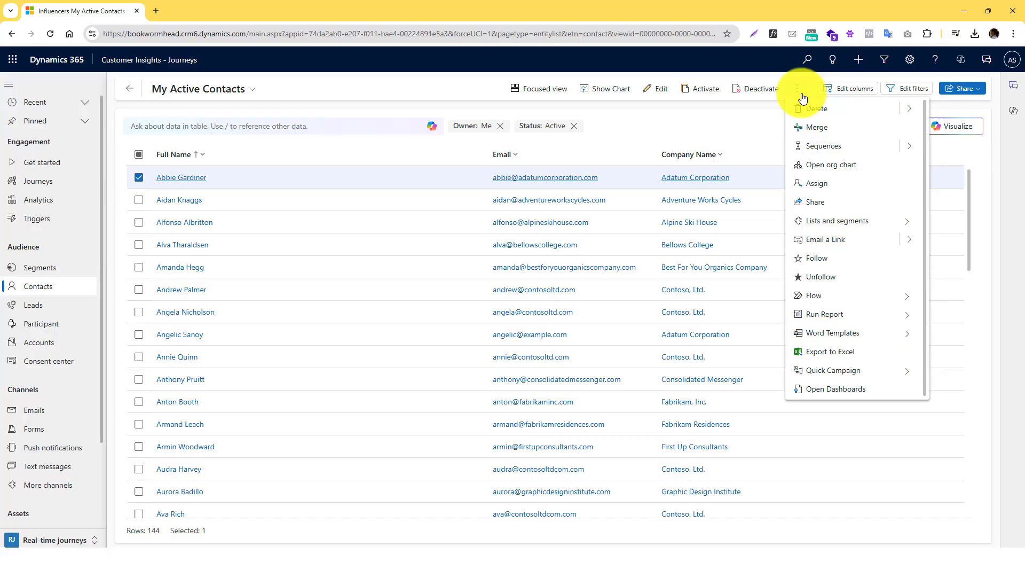
{"action": "left_click", "coordinate": [824, 352]}
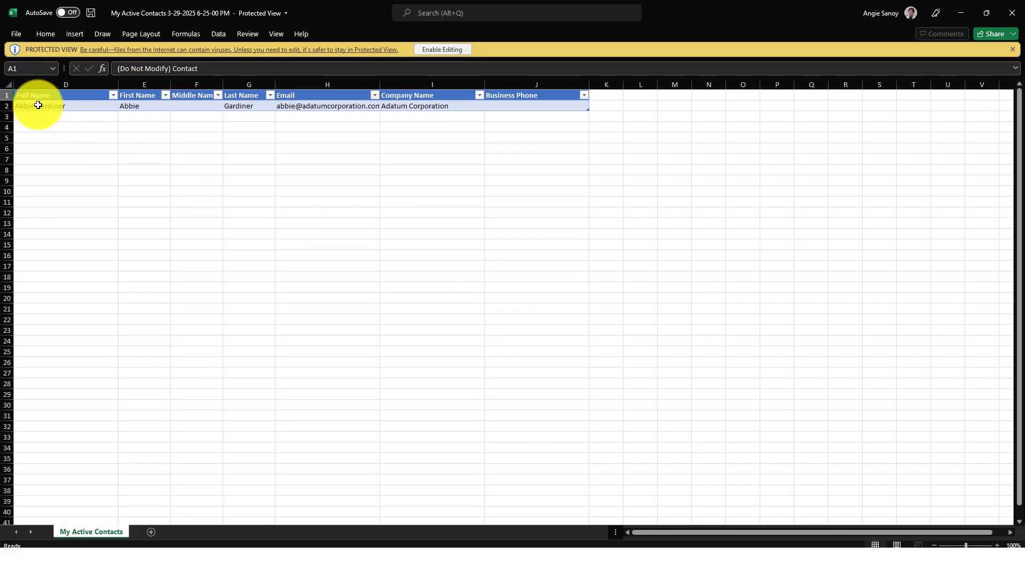
- Inspect the exported column headers: Full Name, First, Middle, Last Name, Email, Company Name, Business Phone
{"action": "left_click", "coordinate": [37, 104]}
{"action": "left_click", "coordinate": [137, 96]}
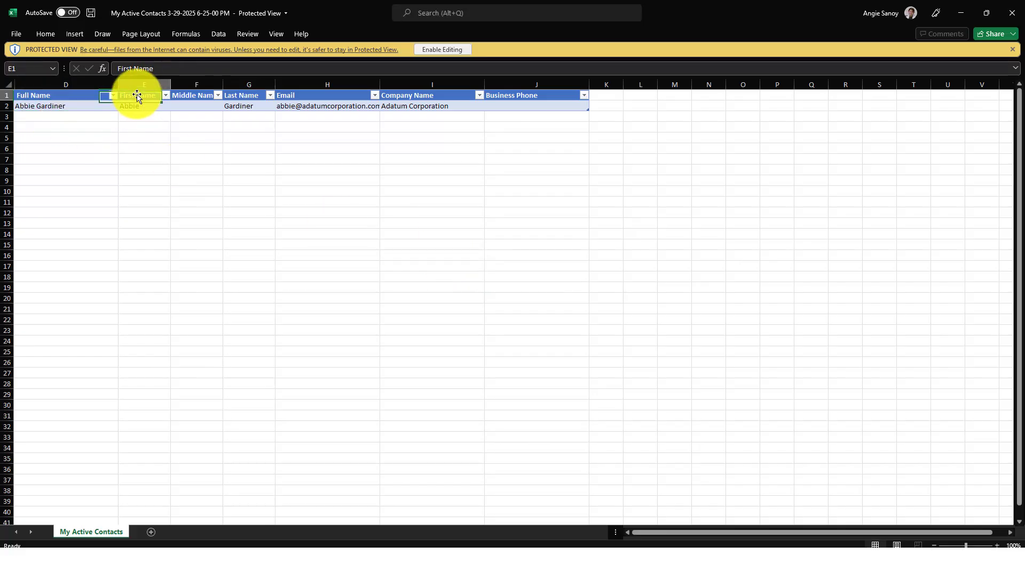
{"action": "left_click", "coordinate": [75, 97]}
{"action": "left_click", "coordinate": [144, 95]}
{"action": "left_click", "coordinate": [246, 96]}
{"action": "left_click", "coordinate": [84, 99]}
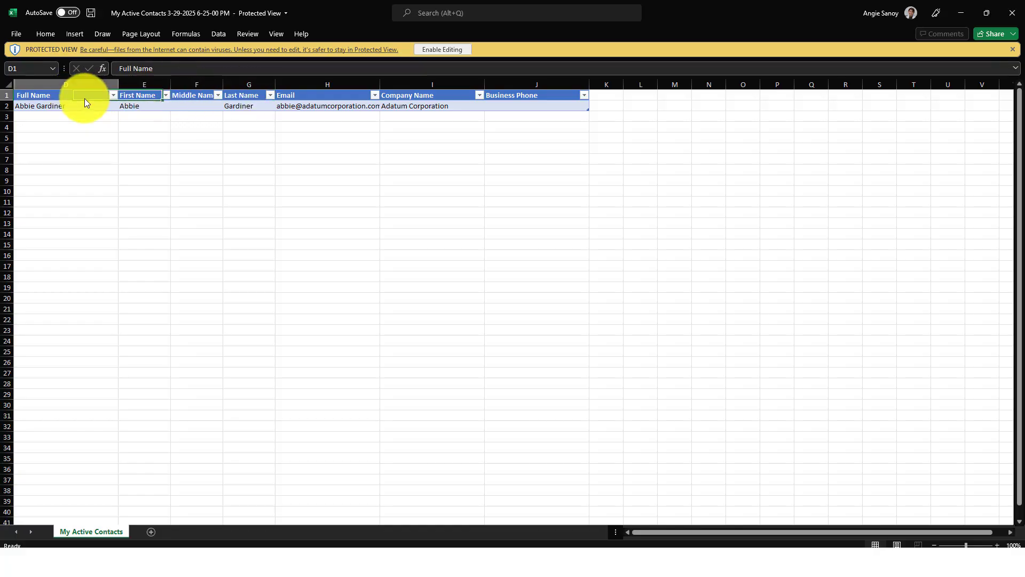
{"action": "left_click", "coordinate": [160, 96]}
{"action": "left_click", "coordinate": [196, 96]}
{"action": "left_click", "coordinate": [251, 96]}
{"action": "left_click", "coordinate": [327, 96]}
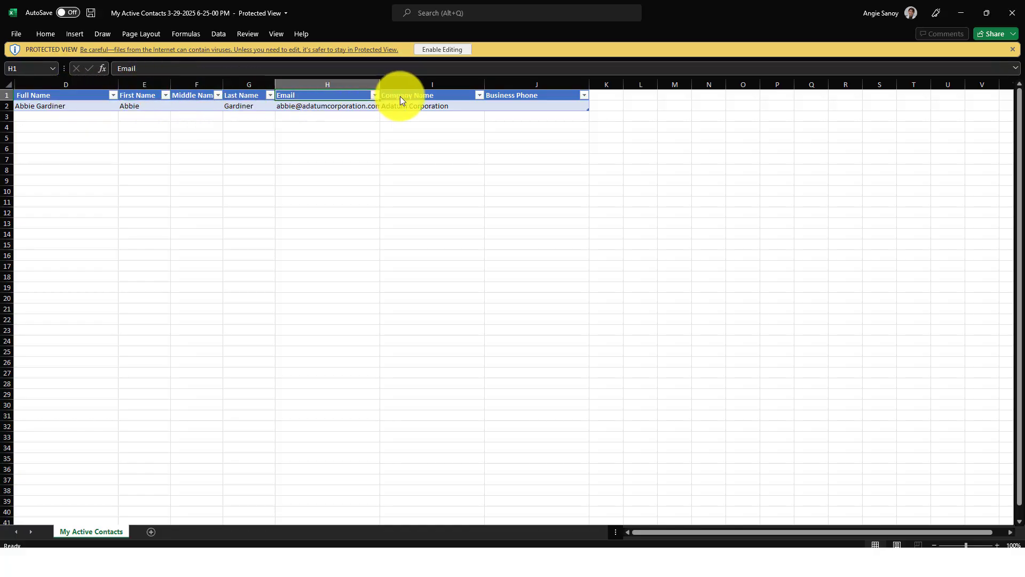
{"action": "left_click", "coordinate": [401, 97]}
{"action": "left_click", "coordinate": [507, 96]}
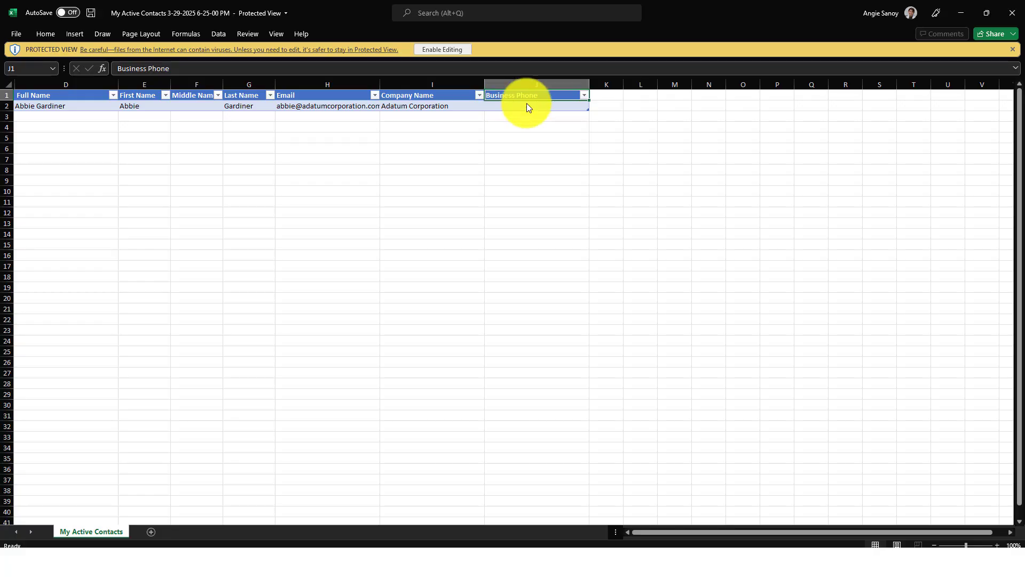
- Widen the empty column K to about three times its width
{"action": "left_click", "coordinate": [614, 95]}
{"action": "left_click_drag", "start_coordinate": [624, 86], "coordinate": [691, 85]}
{"action": "left_click", "coordinate": [643, 106]}
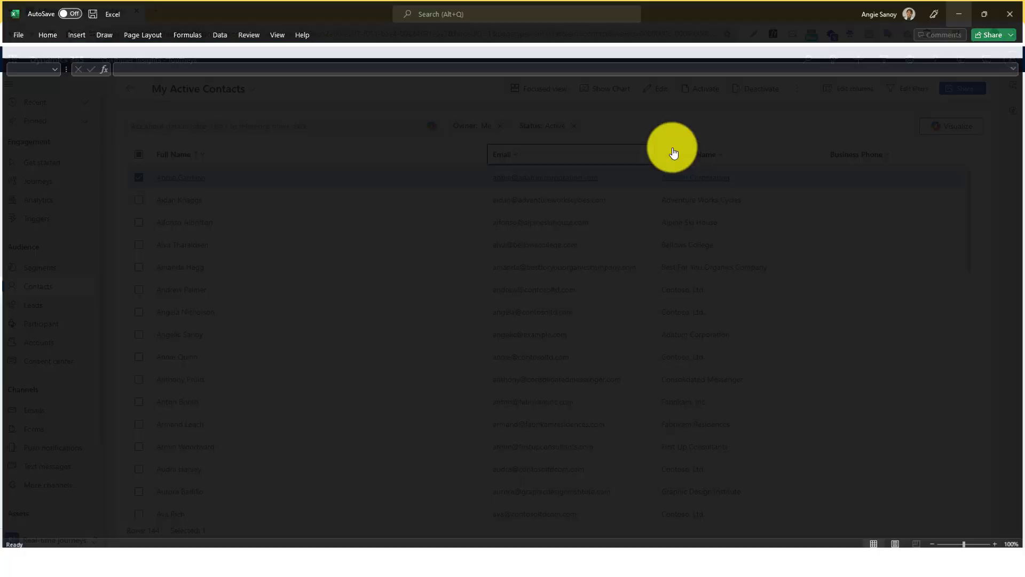
- Add the Marital Status column to the contacts view via a 'Status' column search
{"action": "left_click", "coordinate": [333, 172]}
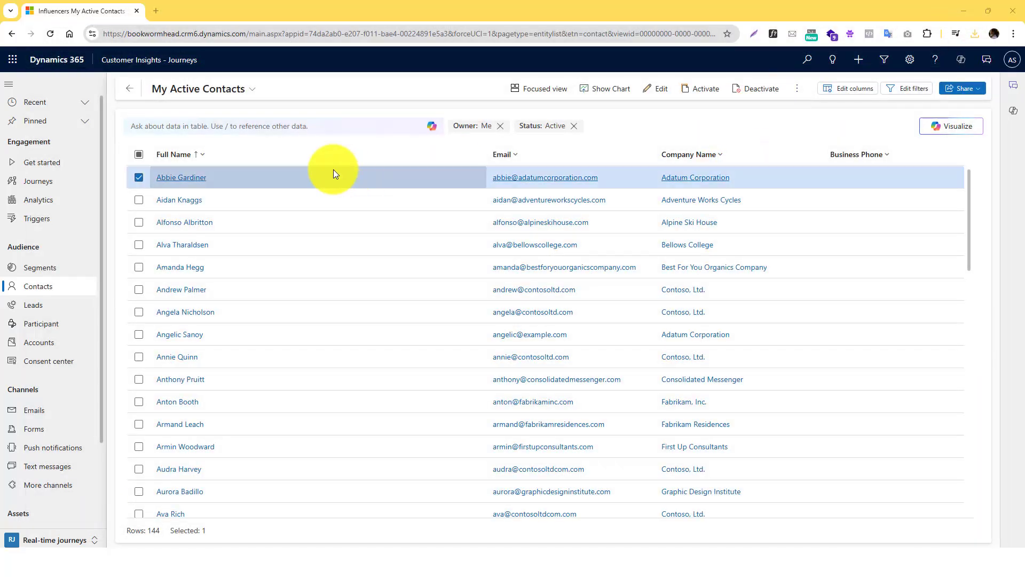
{"action": "left_click", "coordinate": [138, 178]}
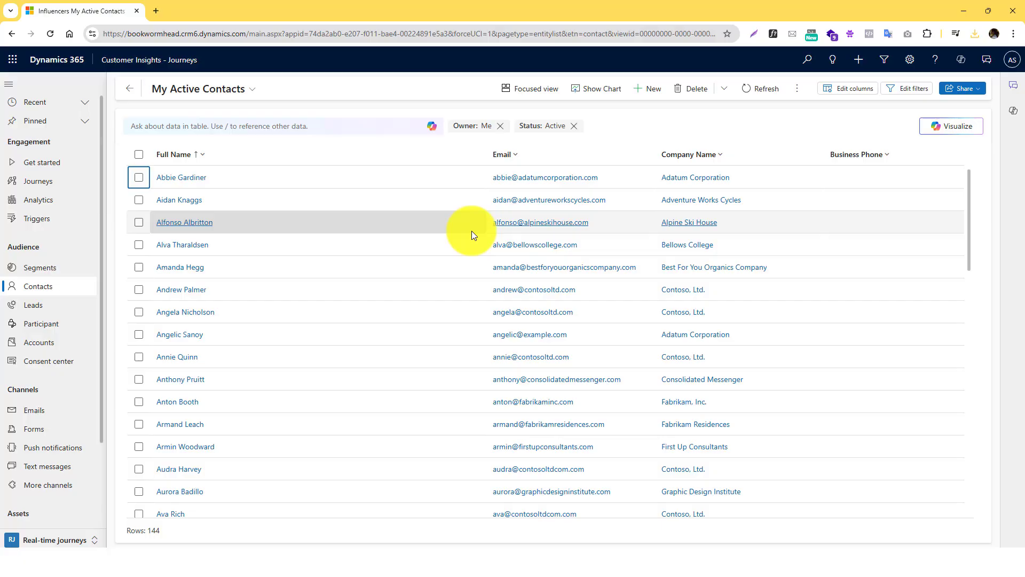
{"action": "scroll", "coordinate": [472, 231], "scroll_direction": "down", "scroll_amount": 10}
{"action": "scroll", "coordinate": [472, 231], "scroll_direction": "up", "scroll_amount": 10}
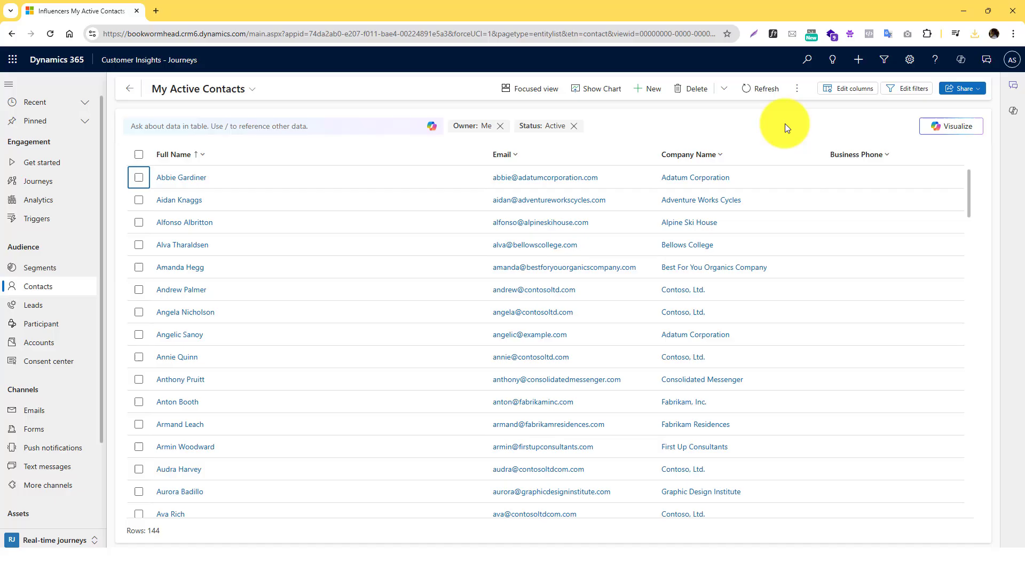
{"action": "left_click", "coordinate": [854, 88]}
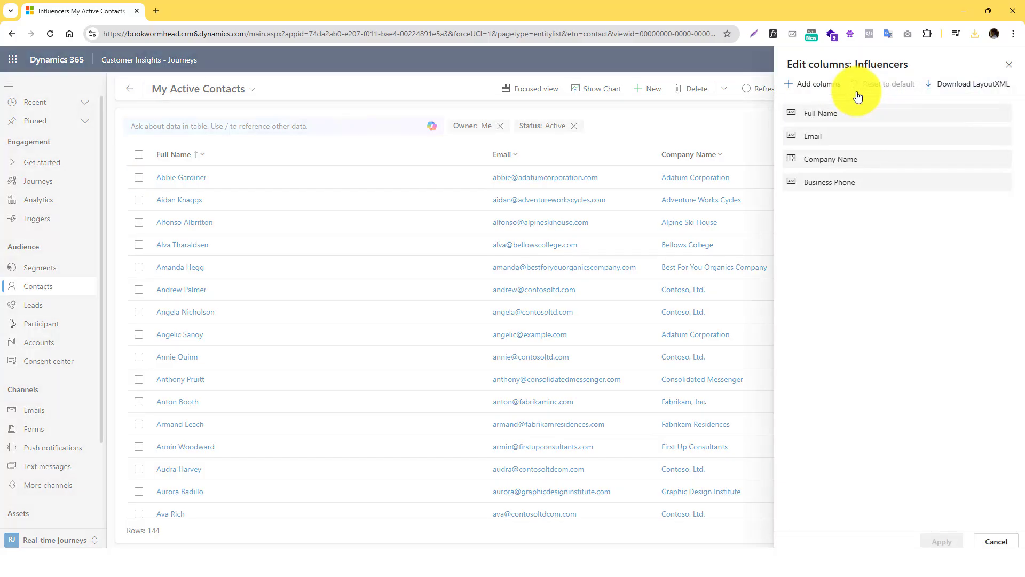
{"action": "left_click", "coordinate": [813, 83]}
{"action": "scroll", "coordinate": [872, 214], "scroll_direction": "down", "scroll_amount": 10}
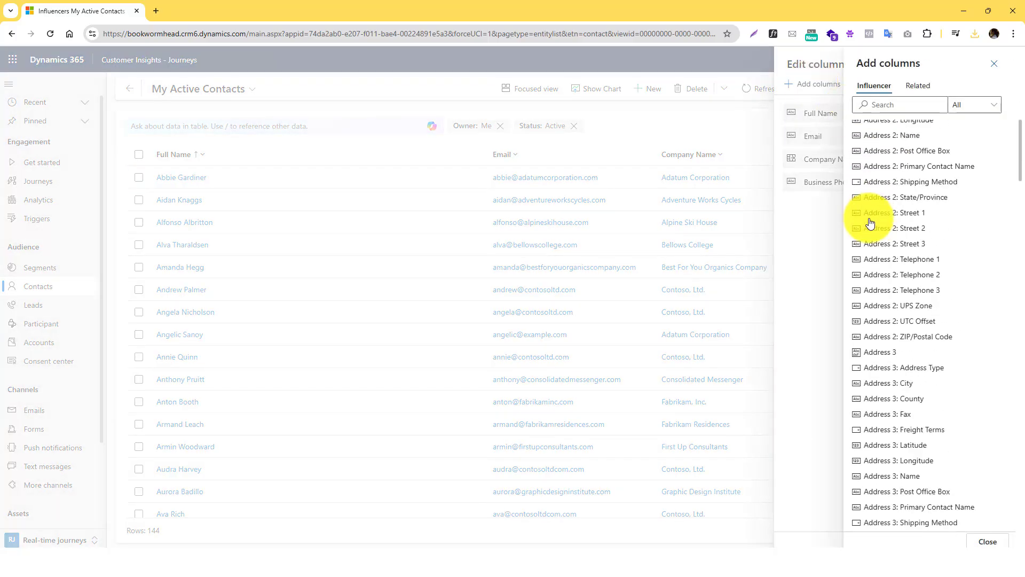
{"action": "scroll", "coordinate": [872, 216], "scroll_direction": "down", "scroll_amount": 10}
{"action": "scroll", "coordinate": [874, 225], "scroll_direction": "up", "scroll_amount": 3}
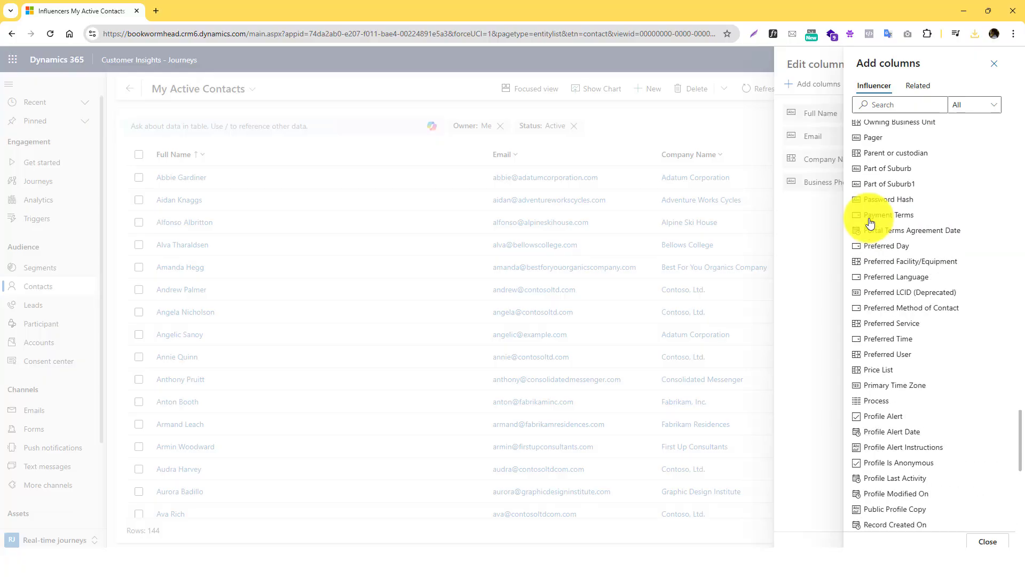
{"action": "left_click", "coordinate": [882, 104]}
{"action": "type", "text": "Mat"}
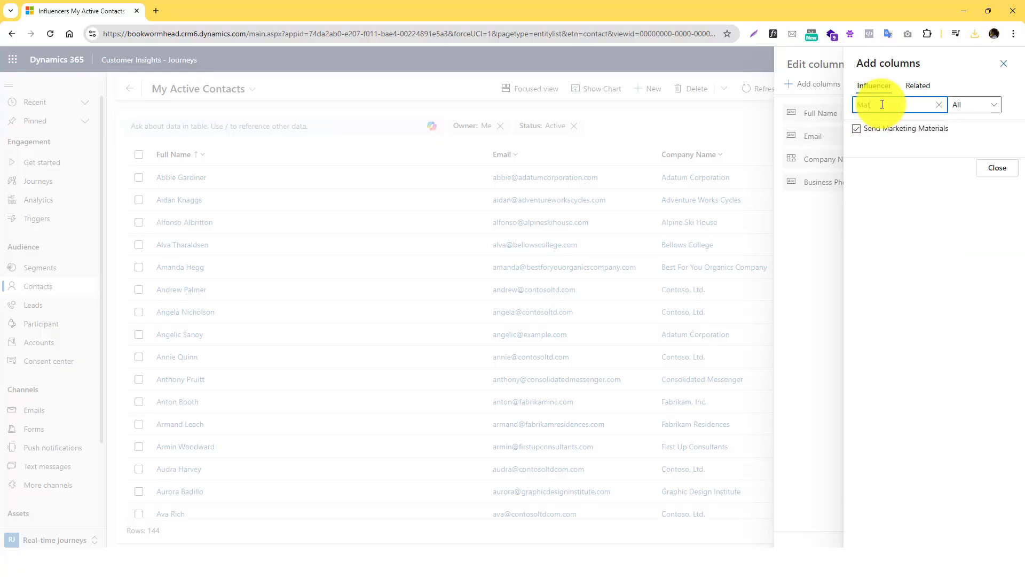
{"action": "key", "text": "BackSpace"}
{"action": "key", "text": "BackSpace"}
{"action": "key", "text": "BackSpace"}
{"action": "type", "text": "Status"}
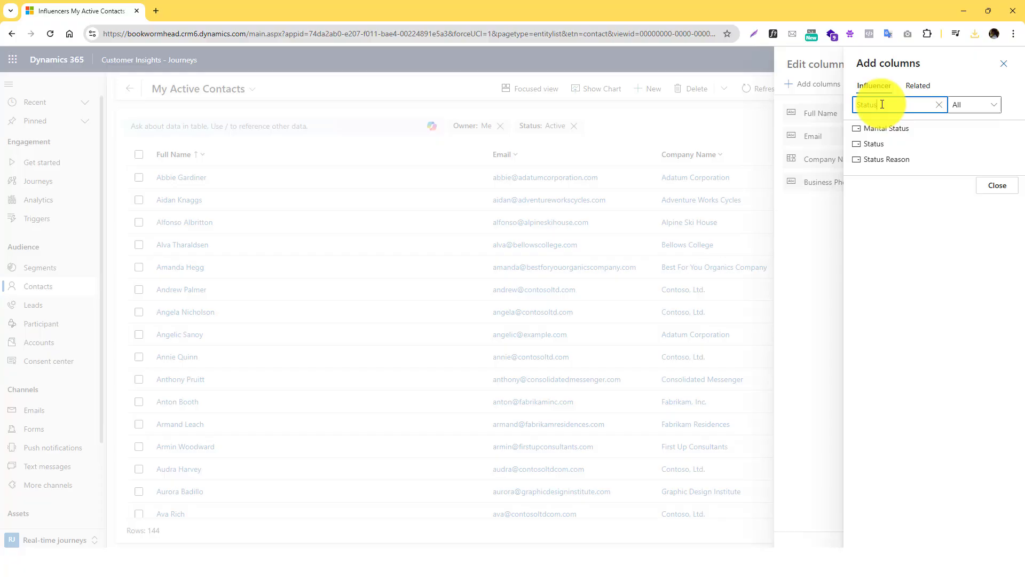
{"action": "left_click", "coordinate": [887, 128]}
{"action": "left_click", "coordinate": [997, 185]}
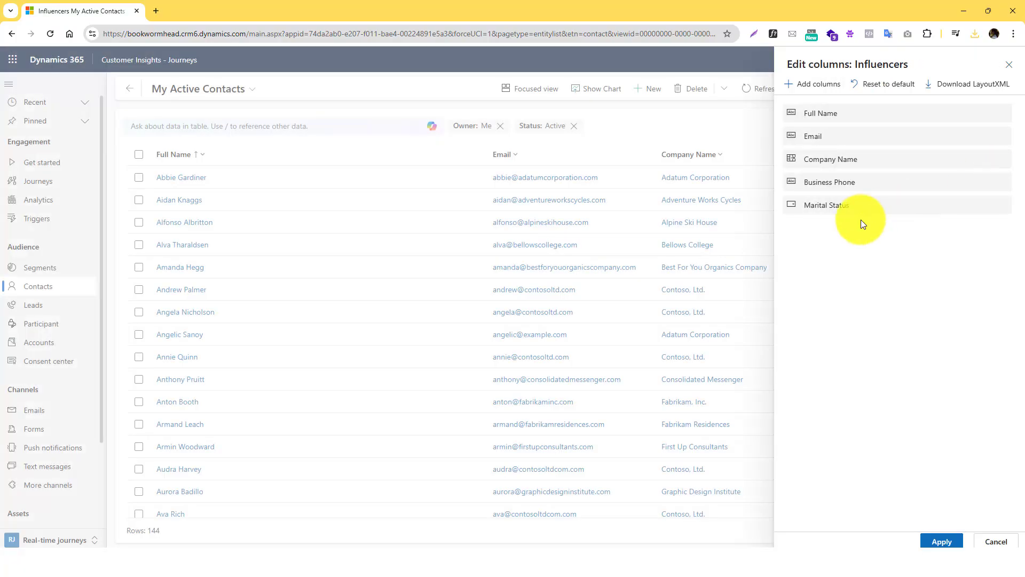
{"action": "left_click", "coordinate": [942, 541]}
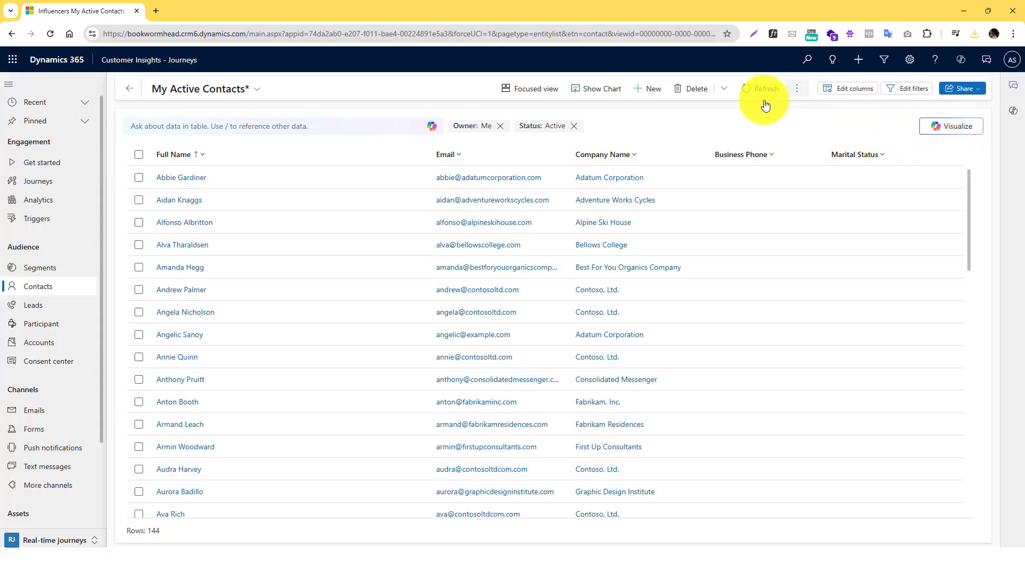
- Select the first contact and export it to an Excel file
{"action": "left_click", "coordinate": [145, 187]}
{"action": "left_click", "coordinate": [147, 184]}
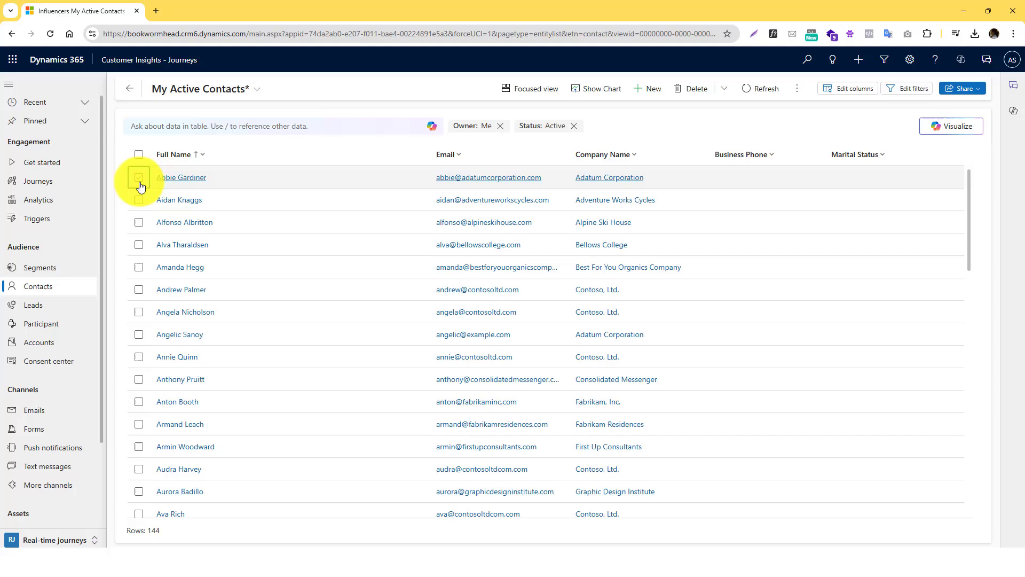
{"action": "left_click", "coordinate": [149, 181]}
{"action": "left_click", "coordinate": [797, 88]}
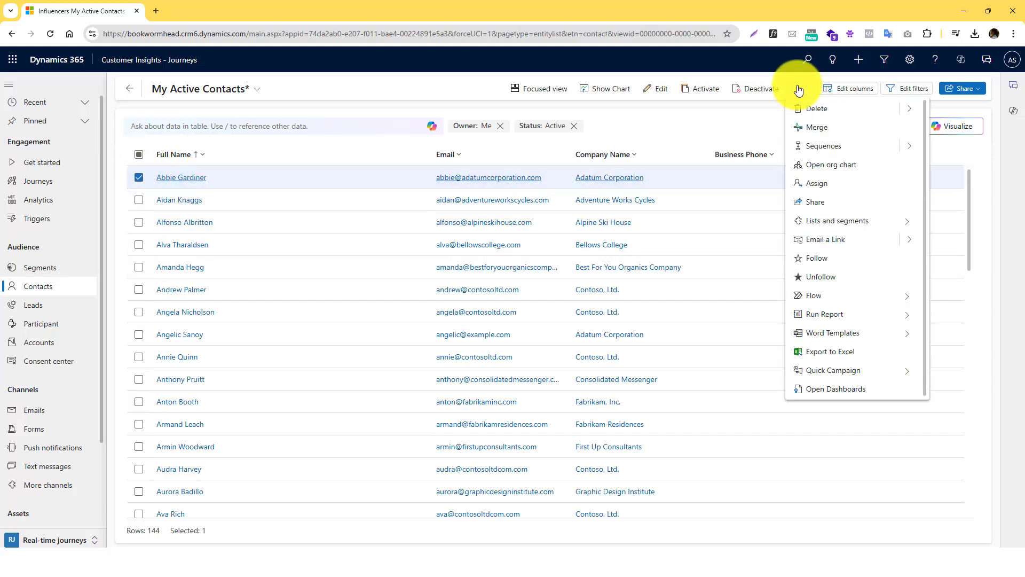
{"action": "left_click", "coordinate": [829, 352]}
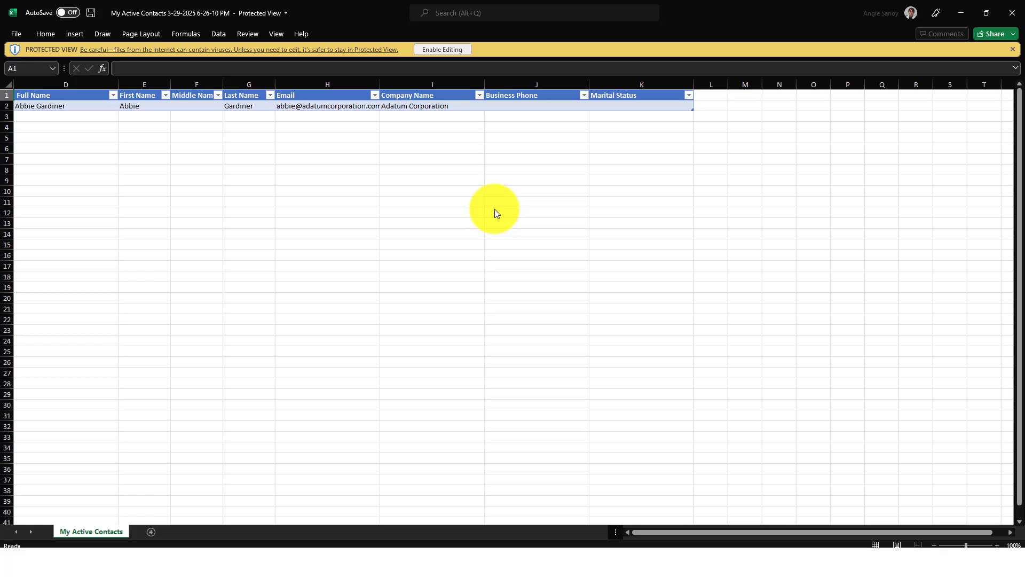
- Check the Marital Status header K1 and empty cell K2, then close the workbook
{"action": "left_click", "coordinate": [612, 98]}
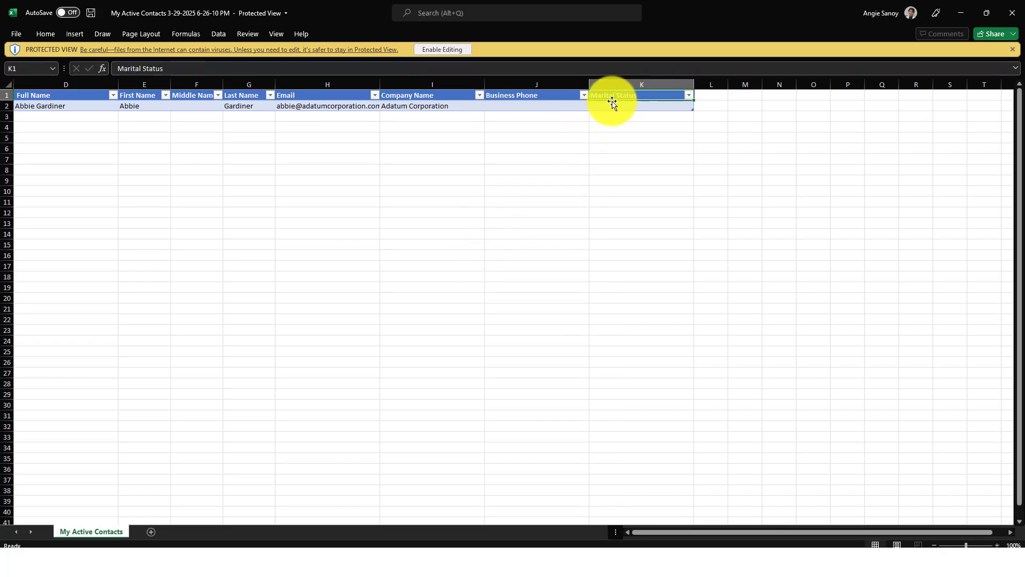
{"action": "left_click", "coordinate": [639, 110]}
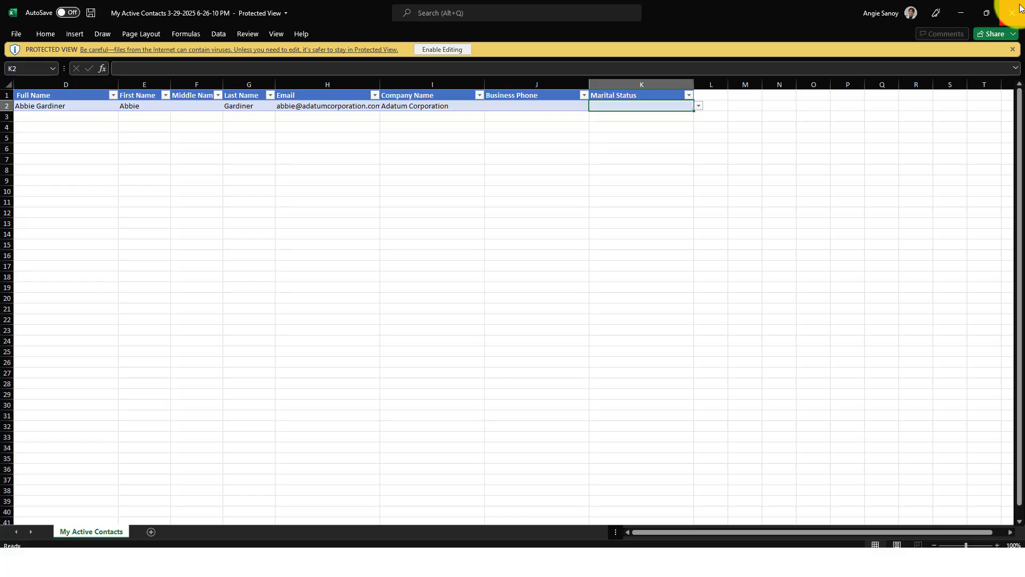
{"action": "left_click", "coordinate": [1017, 10]}
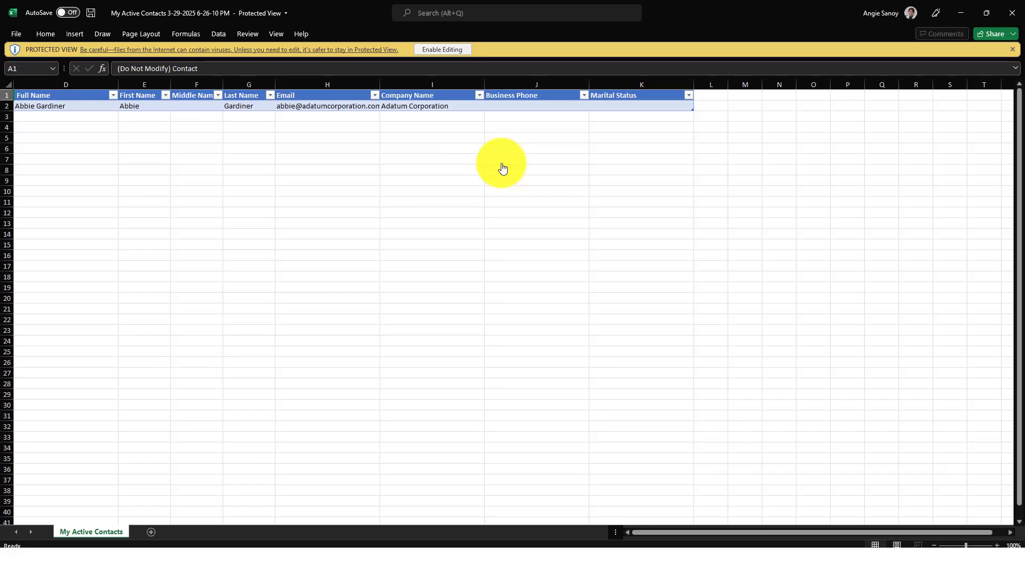
- Enable editing of the exported workbook and put the first name Danny into row 3
{"action": "left_click", "coordinate": [73, 116]}
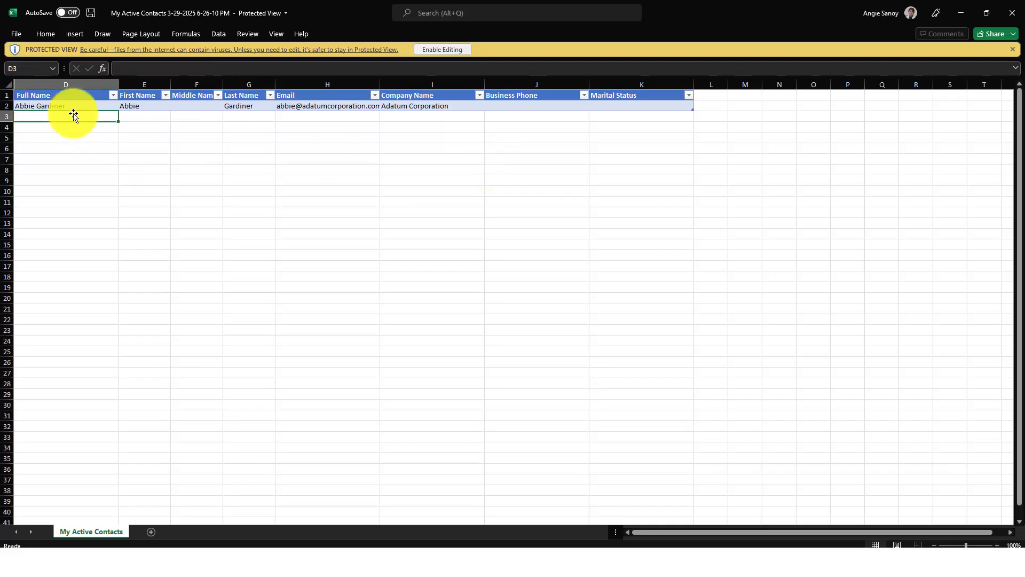
{"action": "left_click", "coordinate": [427, 48]}
{"action": "double_click", "coordinate": [33, 152]}
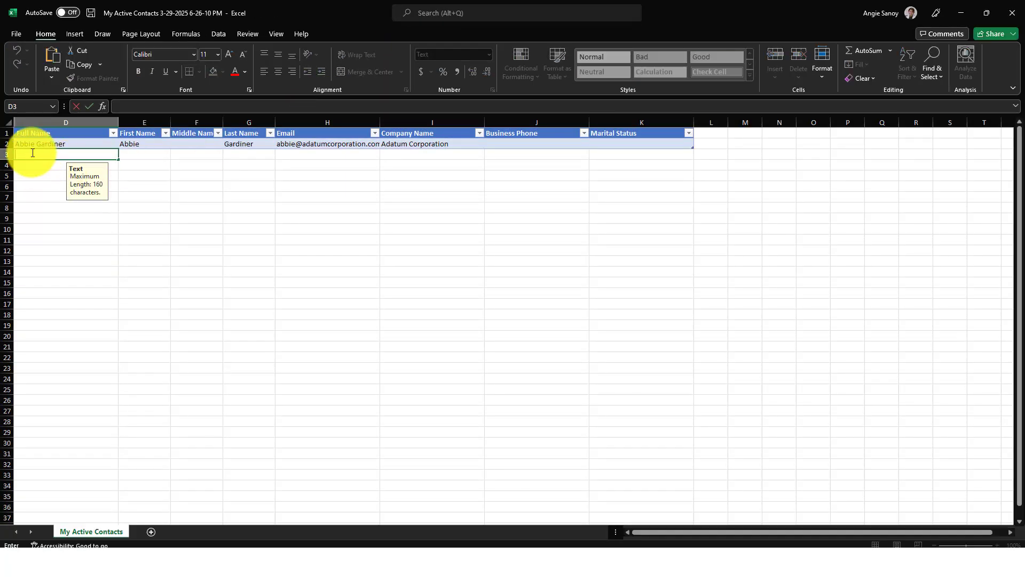
{"action": "key", "text": "Escape"}
{"action": "left_click", "coordinate": [154, 159]}
{"action": "key", "text": "ctrl+v"}
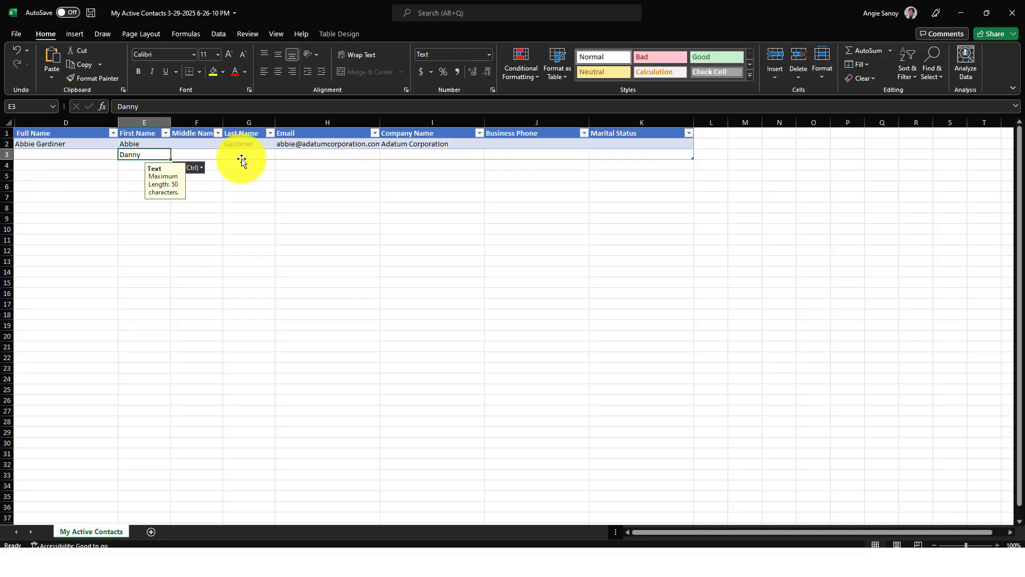
{"action": "left_click", "coordinate": [241, 158]}
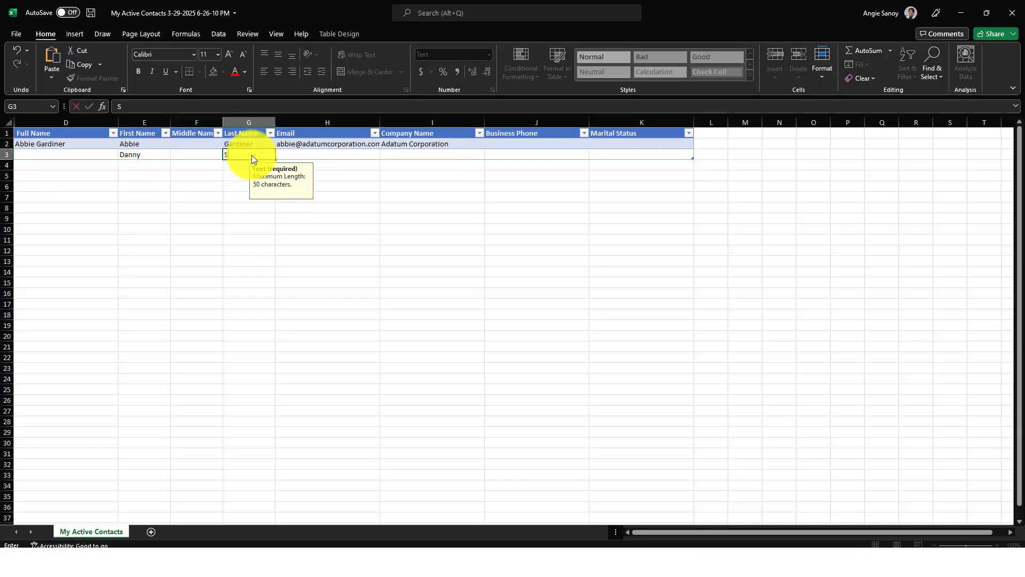
{"action": "left_click", "coordinate": [310, 155]}
{"action": "type", "text": "d"}
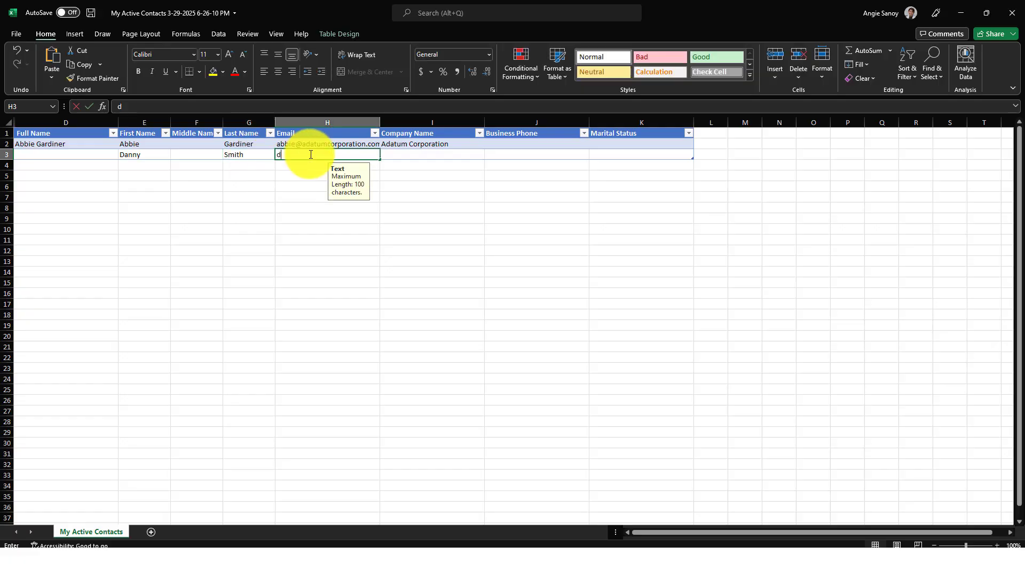
{"action": "type", "text": "annysmith@"}
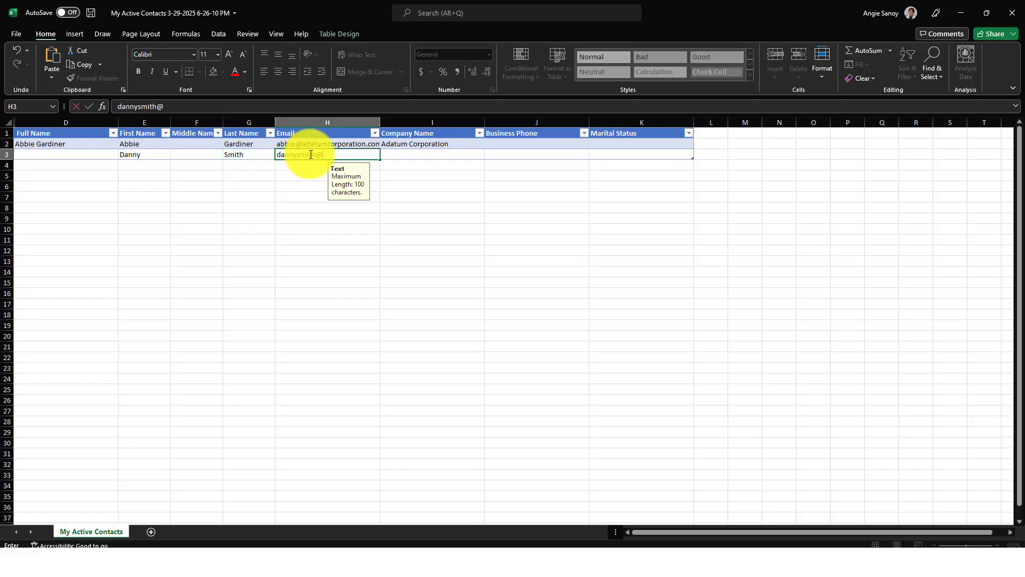
{"action": "type", "text": "example.com"}
{"action": "key", "text": "Return"}
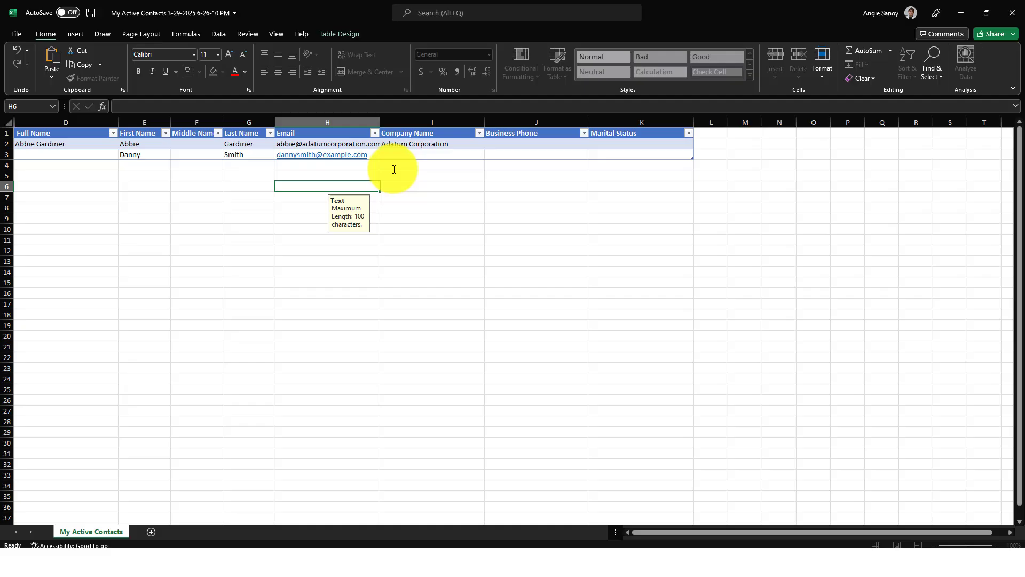
- Select the Business Phone column J and cell J3
{"action": "left_click", "coordinate": [446, 154]}
{"action": "left_click", "coordinate": [505, 155]}
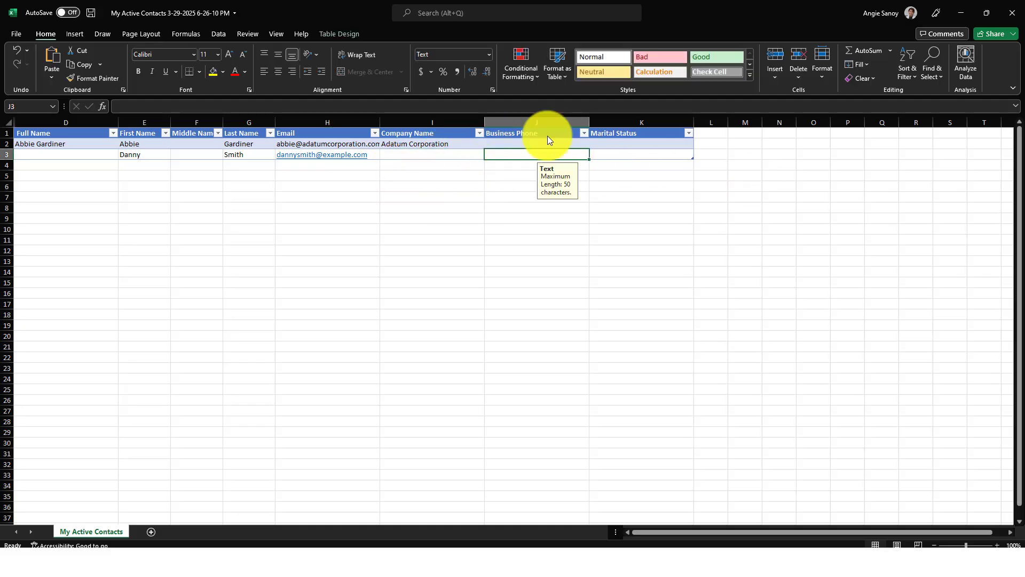
{"action": "left_click", "coordinate": [529, 122]}
{"action": "left_click", "coordinate": [604, 121]}
{"action": "left_click", "coordinate": [546, 122]}
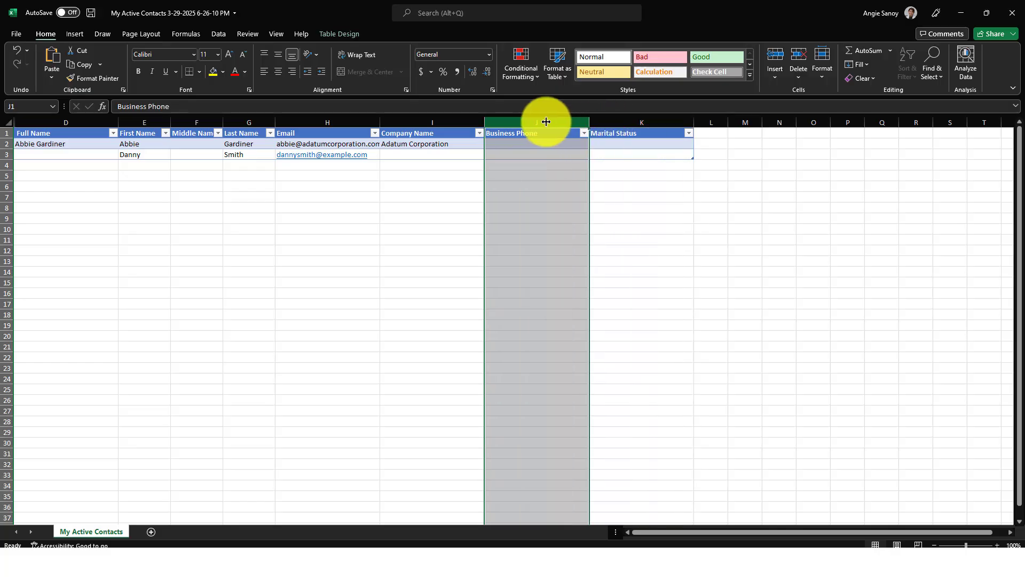
{"action": "left_click", "coordinate": [543, 154]}
- Save the workbook as Test1 in the Downloads folder, then close it and Excel
{"action": "left_click", "coordinate": [16, 34]}
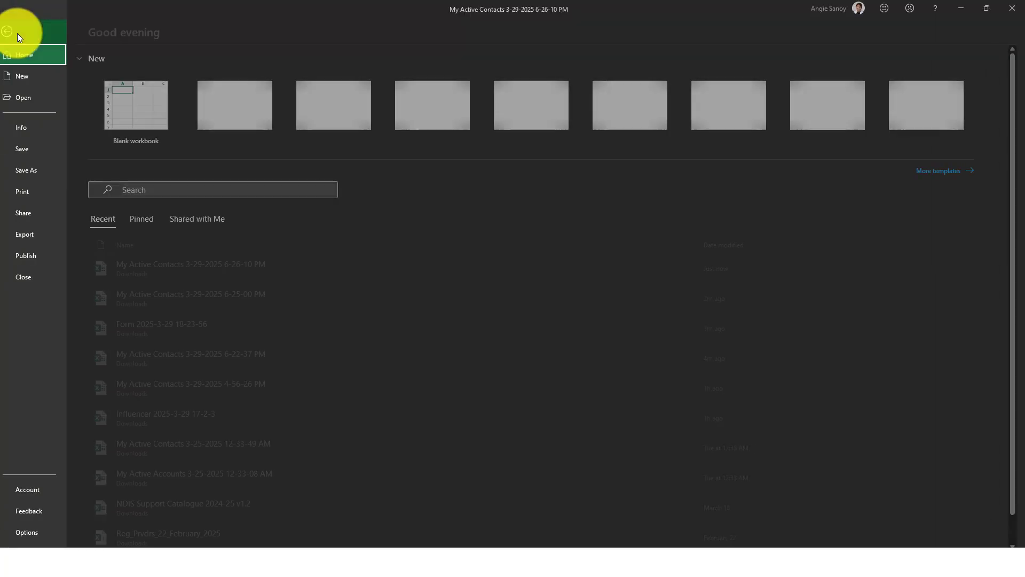
{"action": "left_click", "coordinate": [44, 167]}
{"action": "left_click", "coordinate": [329, 79]}
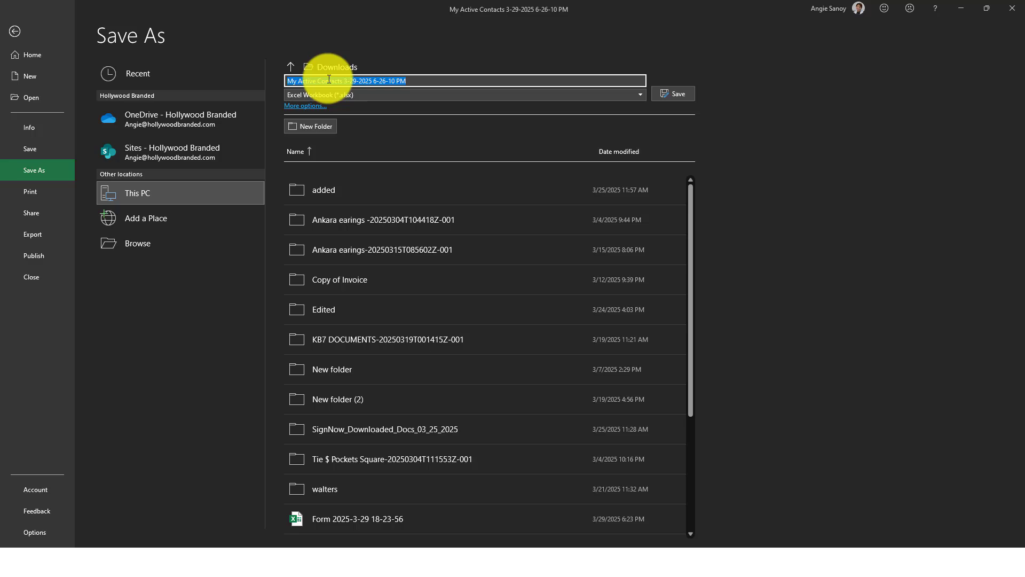
{"action": "type", "text": "Test1"}
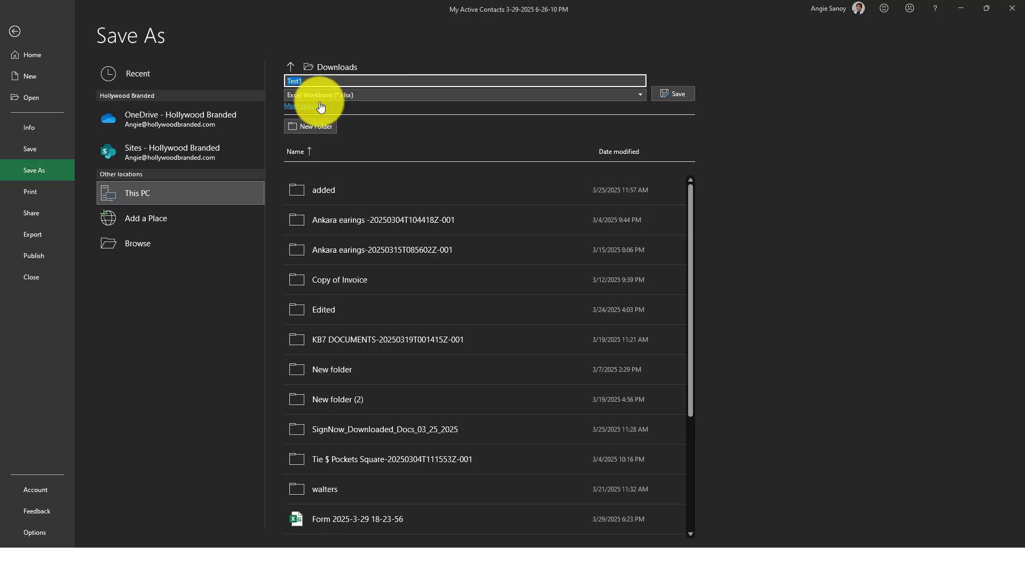
{"action": "left_click", "coordinate": [319, 103]}
{"action": "scroll", "coordinate": [59, 88], "scroll_direction": "up", "scroll_amount": 2}
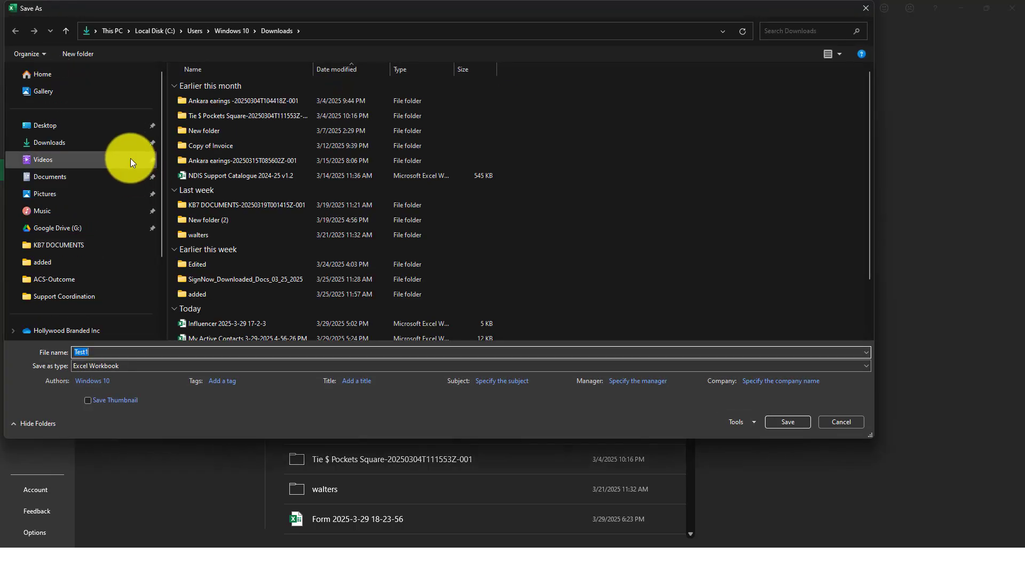
{"action": "left_click", "coordinate": [117, 137]}
{"action": "left_click", "coordinate": [788, 421]}
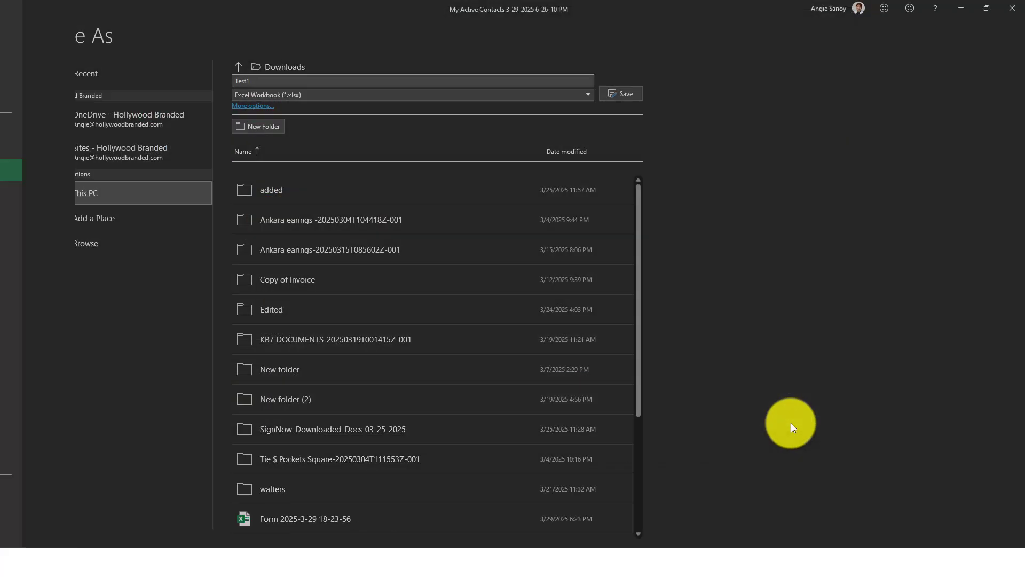
{"action": "left_click", "coordinate": [1012, 8]}
{"action": "left_click", "coordinate": [1012, 8]}
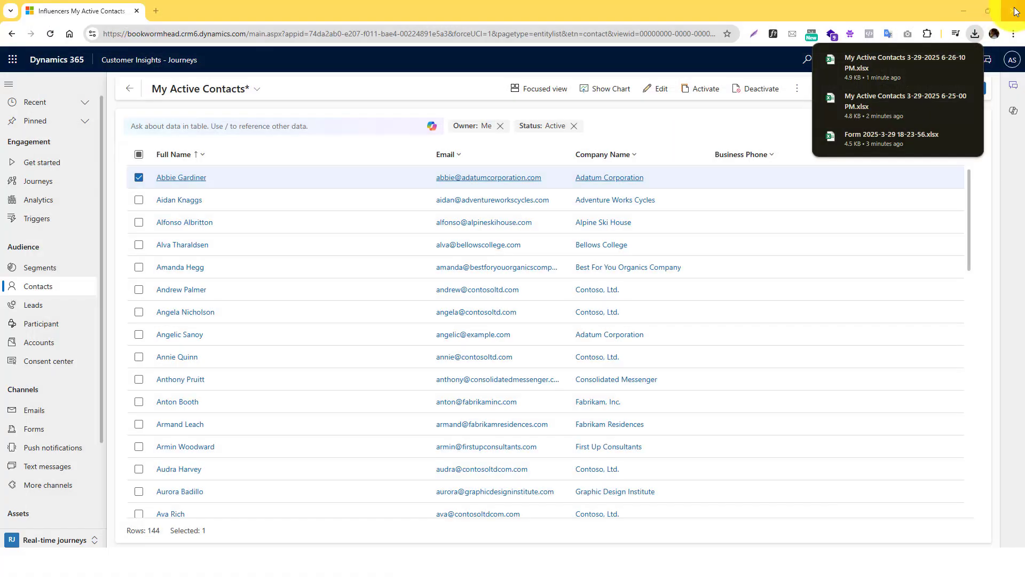
- Remove the Status: Active filter from the contacts view
{"action": "left_click", "coordinate": [663, 120]}
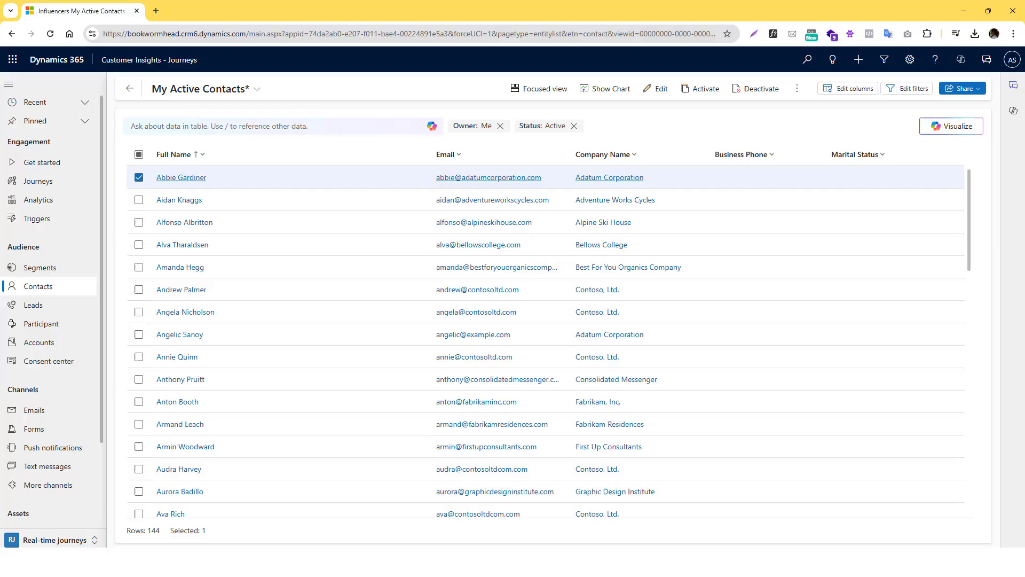
{"action": "left_click", "coordinate": [230, 161]}
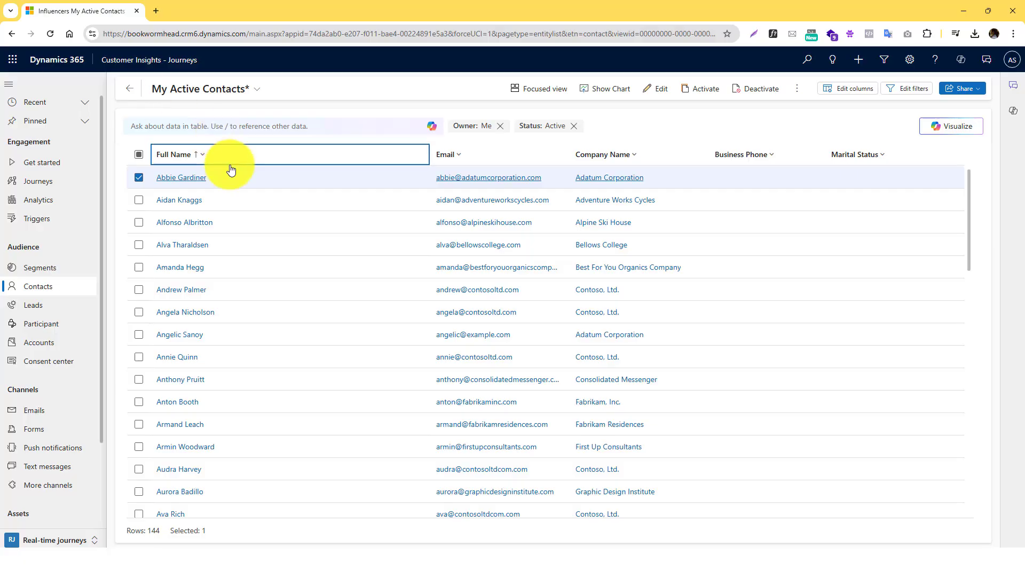
{"action": "left_click", "coordinate": [577, 136]}
{"action": "left_click", "coordinate": [577, 127]}
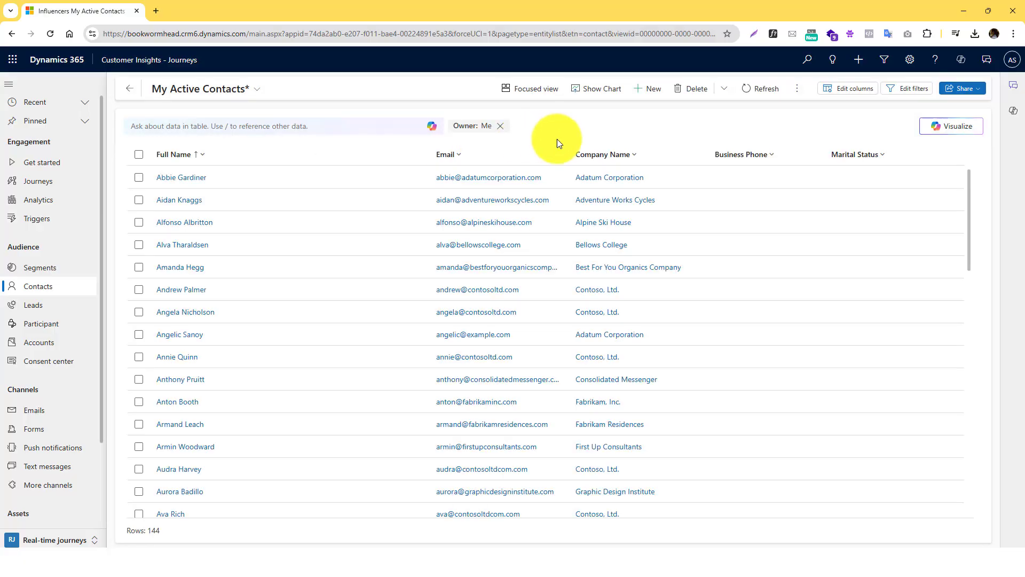
- Attempt an Import from XML via the Import from Excel menu, then close the panel
{"action": "left_click", "coordinate": [798, 89]}
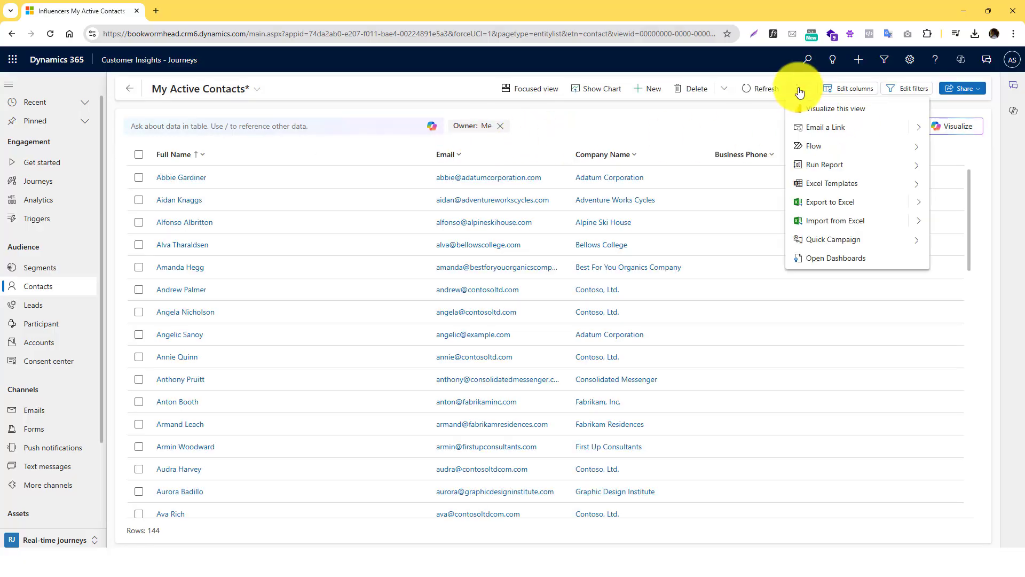
{"action": "left_click", "coordinate": [919, 223]}
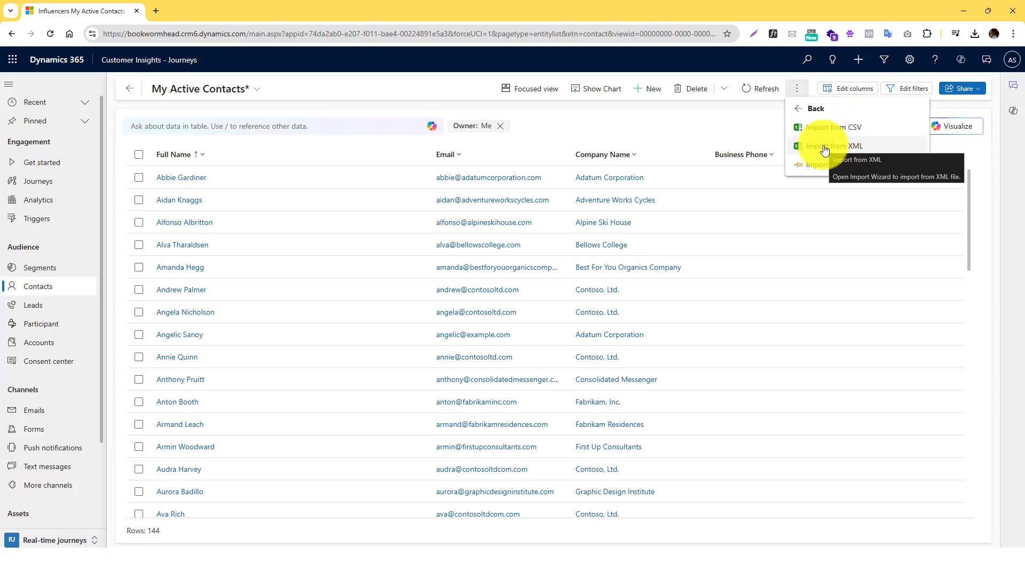
{"action": "key", "text": "Escape"}
{"action": "left_click", "coordinate": [797, 95]}
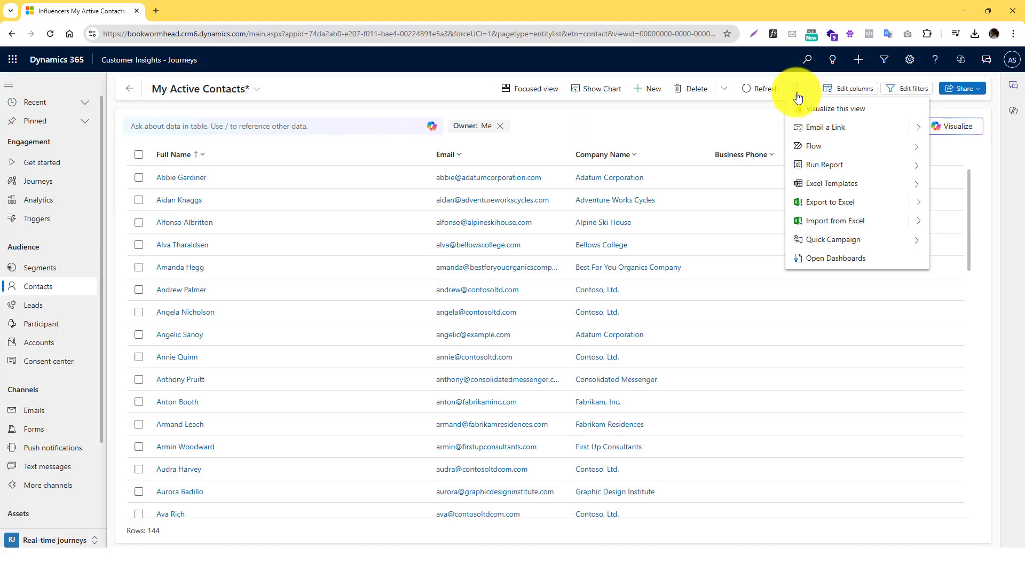
{"action": "left_click", "coordinate": [835, 219]}
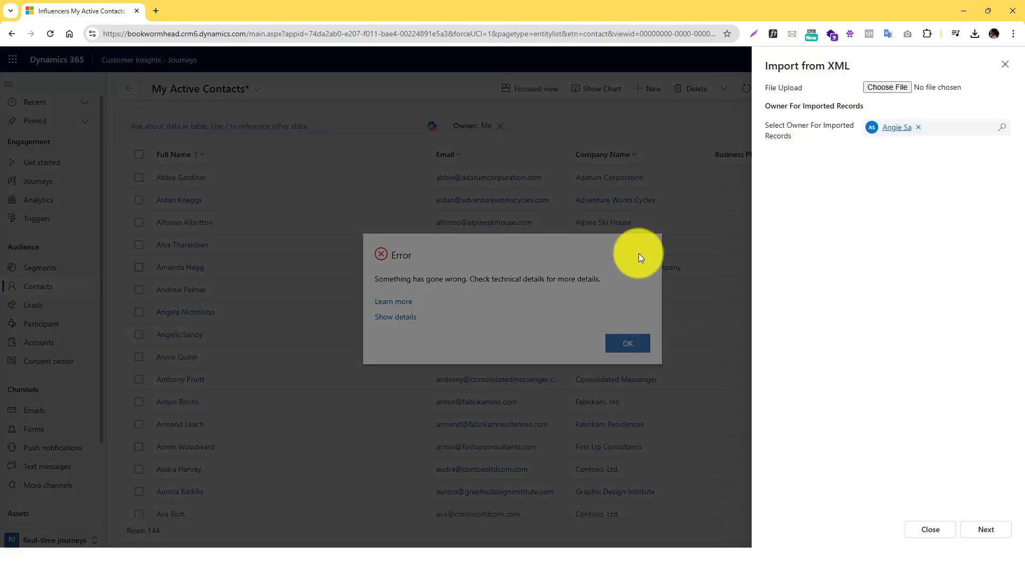
{"action": "left_click", "coordinate": [1005, 64]}
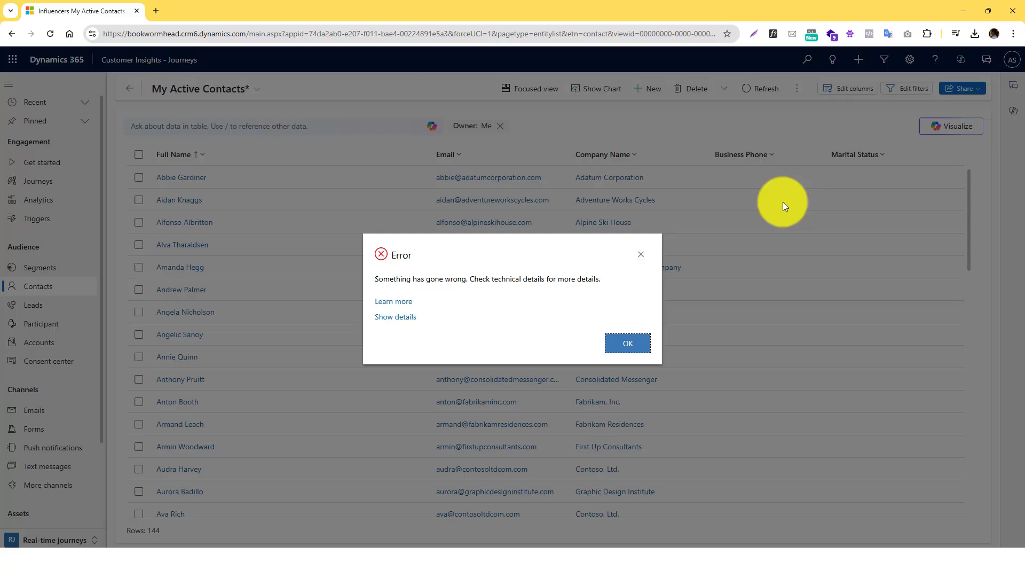
- Dismiss the error and start an Import from Excel with the Test1.xlsx file
{"action": "left_click", "coordinate": [641, 255]}
{"action": "left_click", "coordinate": [796, 88]}
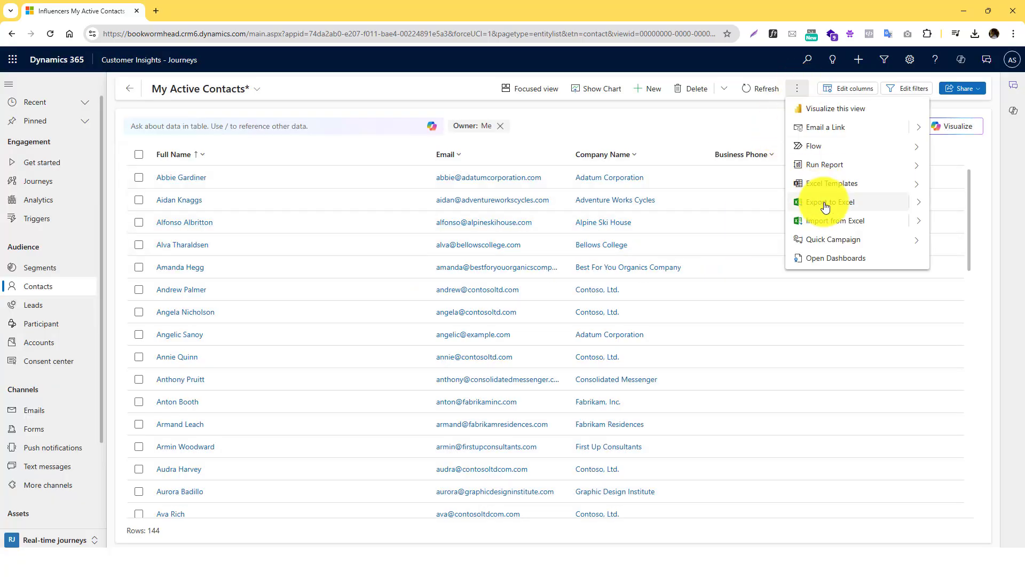
{"action": "left_click", "coordinate": [848, 221]}
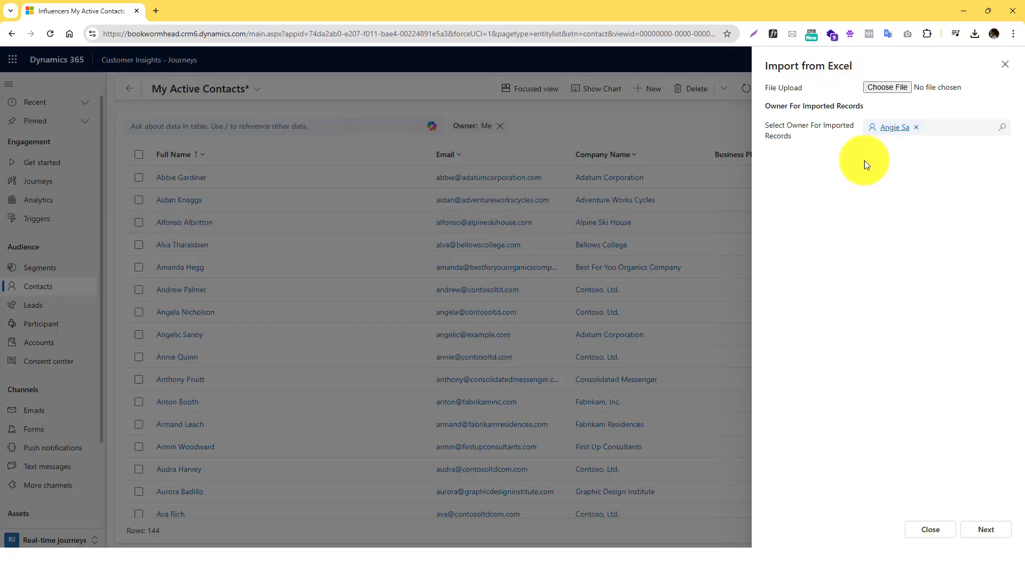
{"action": "left_click", "coordinate": [887, 88]}
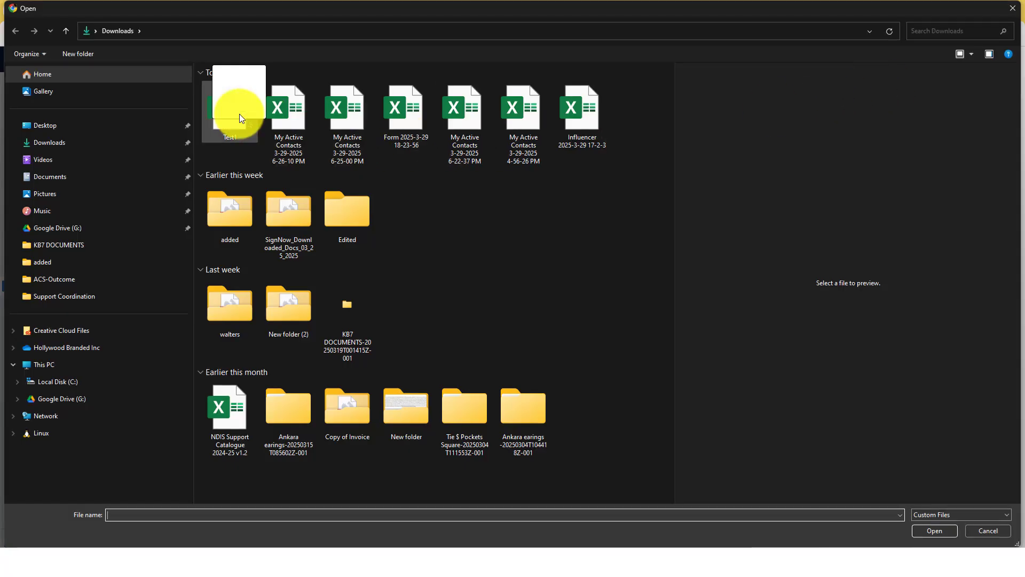
{"action": "double_click", "coordinate": [239, 114]}
- Clear the current owner and search the owner lookup for 'Angel' and 'Angie'
{"action": "left_click", "coordinate": [918, 127]}
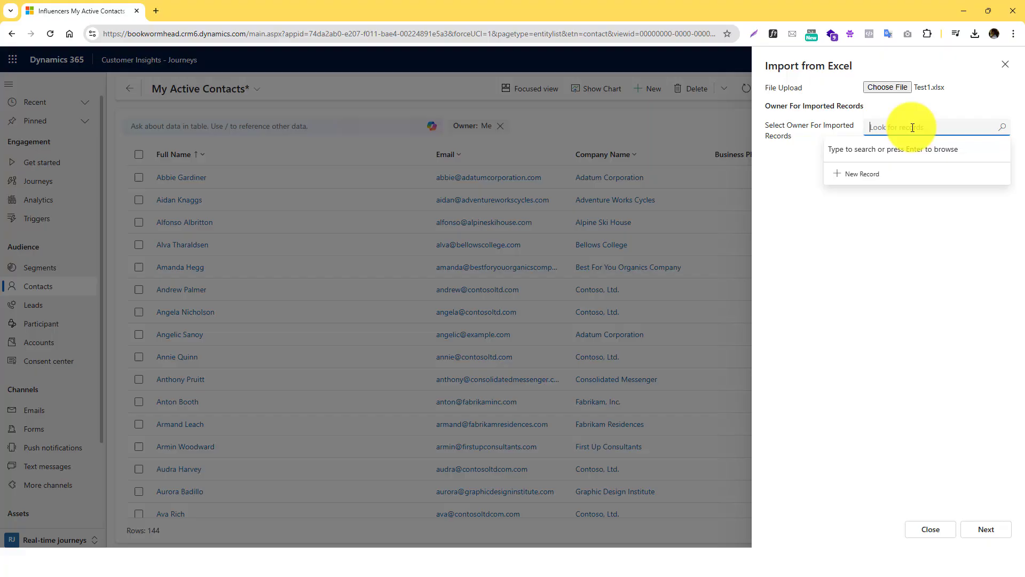
{"action": "type", "text": "Angel"}
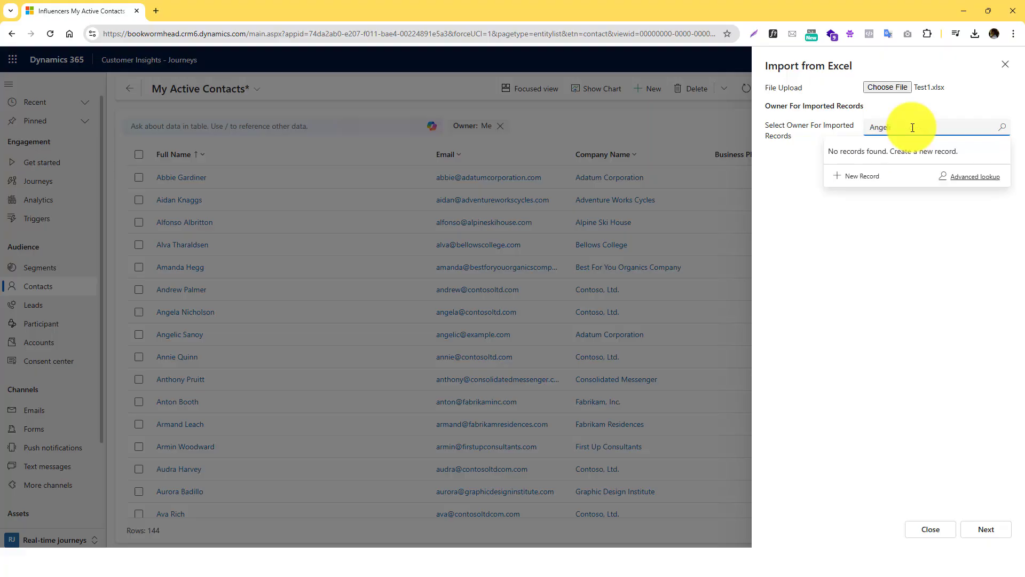
{"action": "key", "text": "ctrl+a"}
{"action": "key", "text": "BackSpace"}
{"action": "type", "text": "A"}
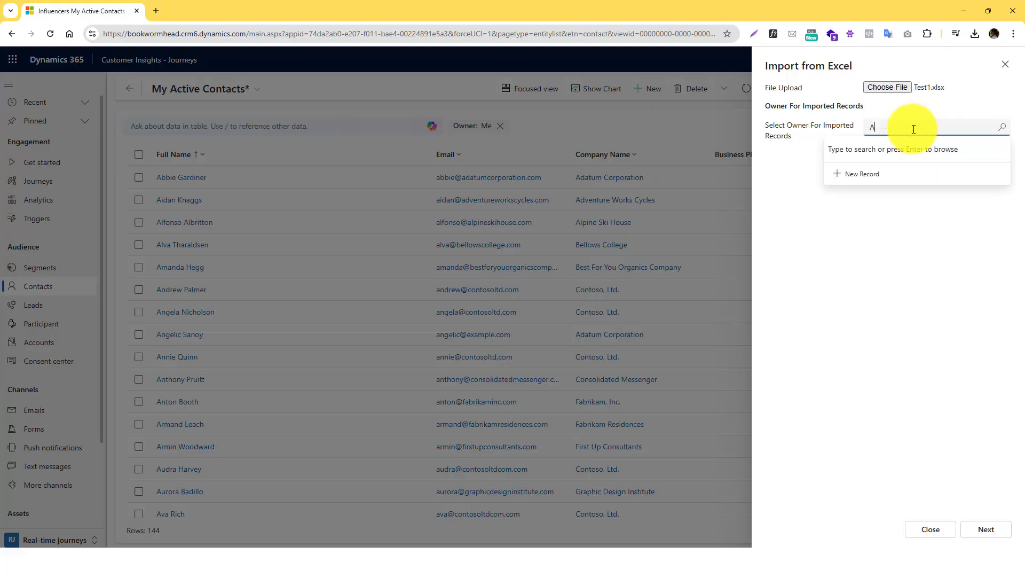
{"action": "type", "text": "ngie"}
{"action": "key", "text": "ctrl+a"}
{"action": "key", "text": "BackSpace"}
- Pick the AIBuilder user from the Users owner list and continue to the next step
{"action": "left_click", "coordinate": [1008, 129]}
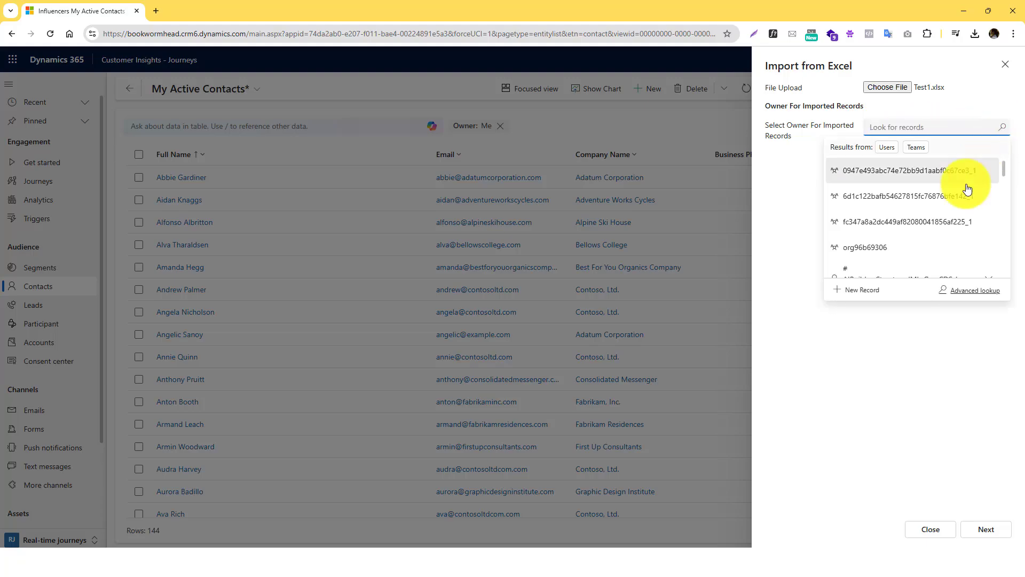
{"action": "scroll", "coordinate": [907, 258], "scroll_direction": "down", "scroll_amount": 5}
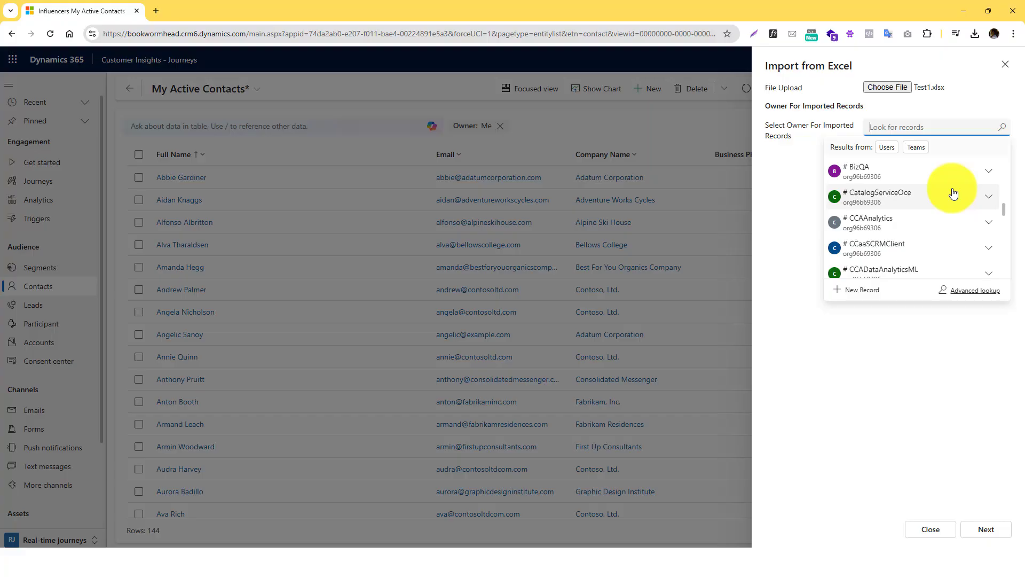
{"action": "type", "text": "A"}
{"action": "left_click_drag", "start_coordinate": [1005, 210], "coordinate": [1005, 154]}
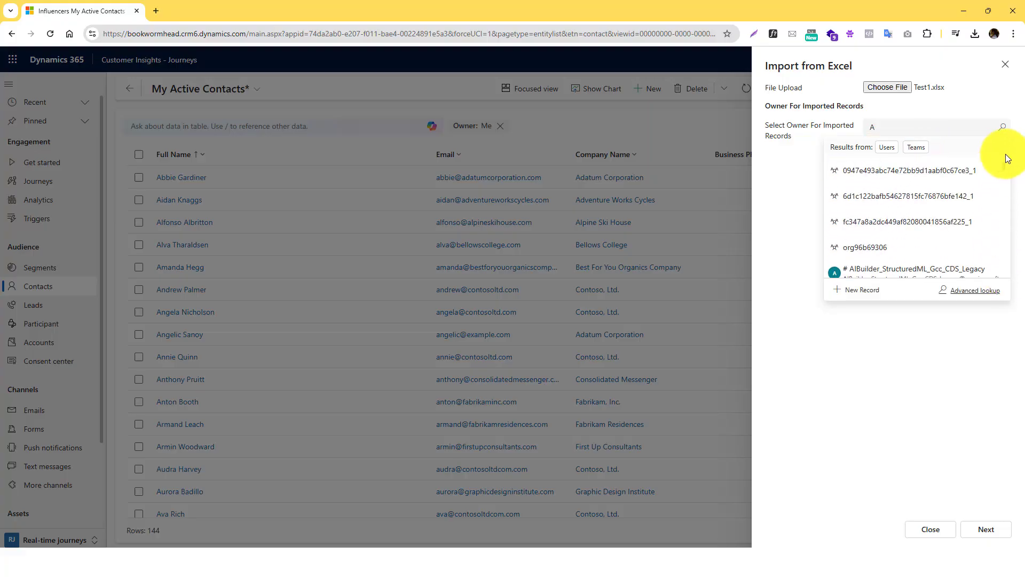
{"action": "left_click", "coordinate": [887, 147]}
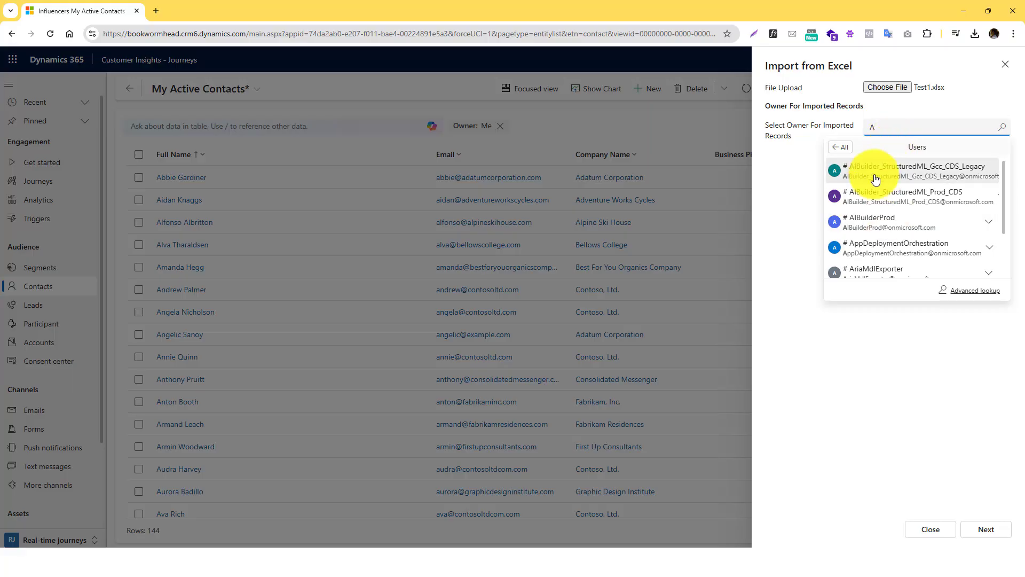
{"action": "left_click", "coordinate": [867, 171]}
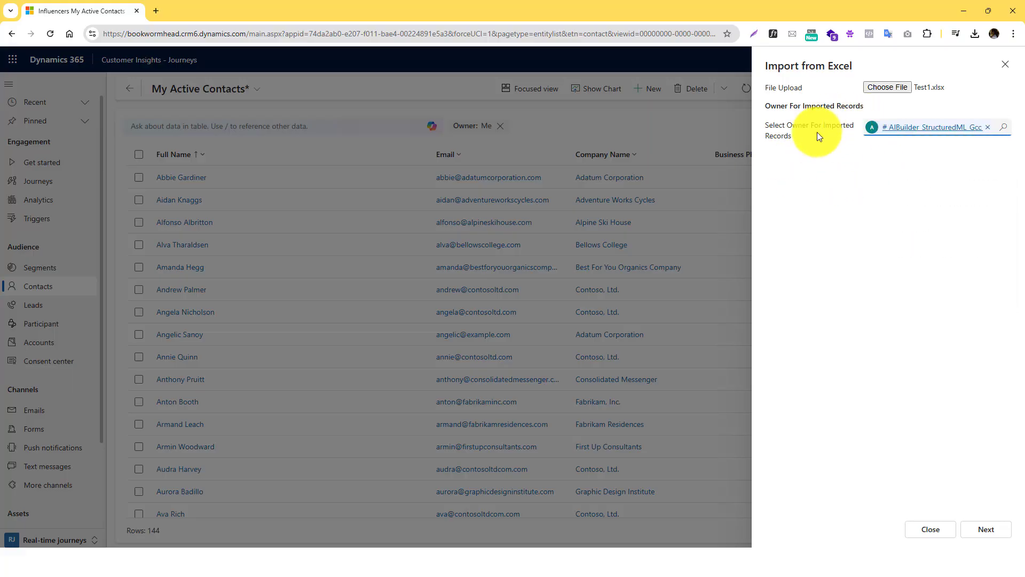
{"action": "left_click", "coordinate": [992, 531]}
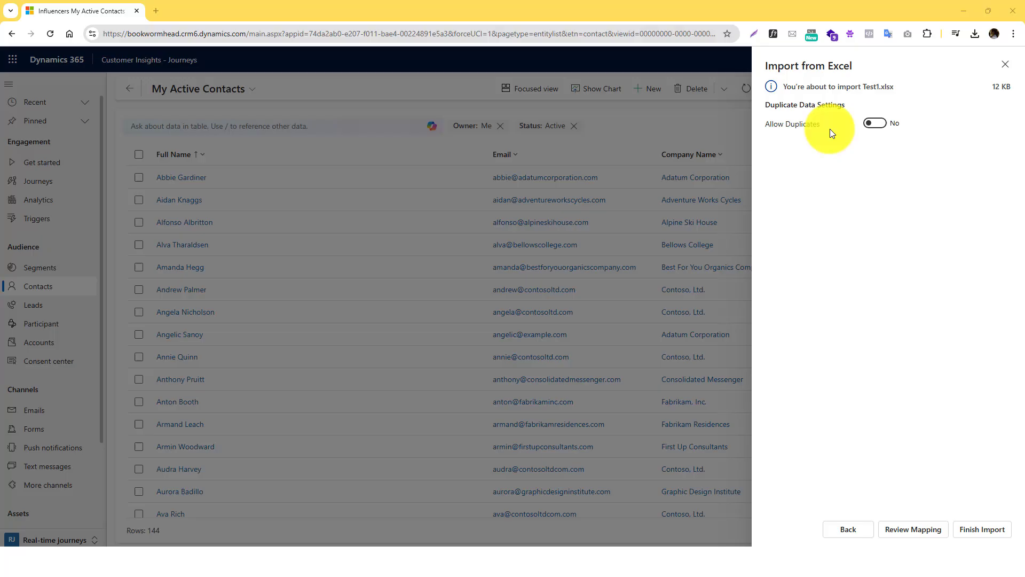
- Toggle Allow Duplicates on and back to No, then go to Review Mapping
{"action": "left_click", "coordinate": [875, 126]}
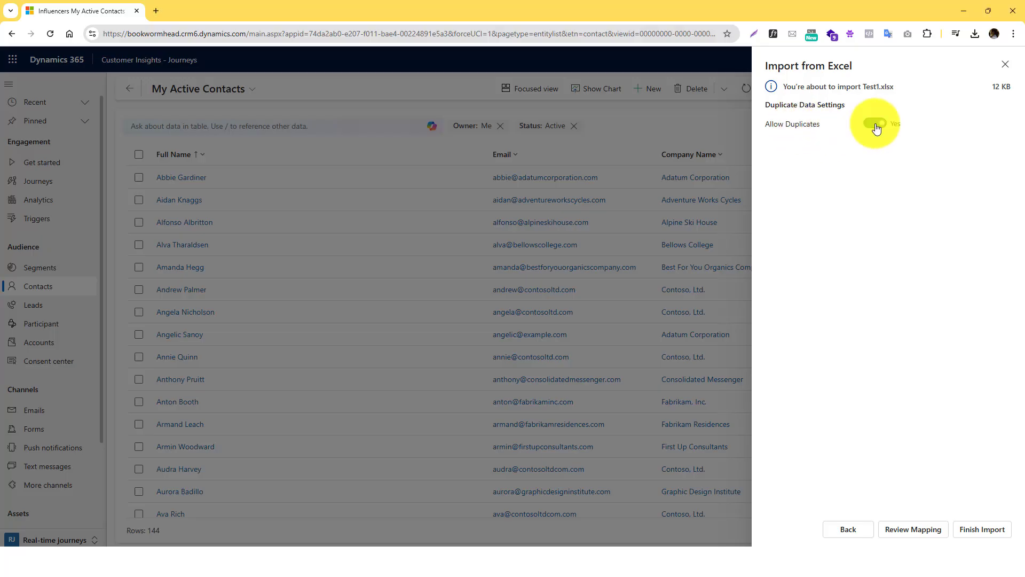
{"action": "left_click", "coordinate": [875, 126]}
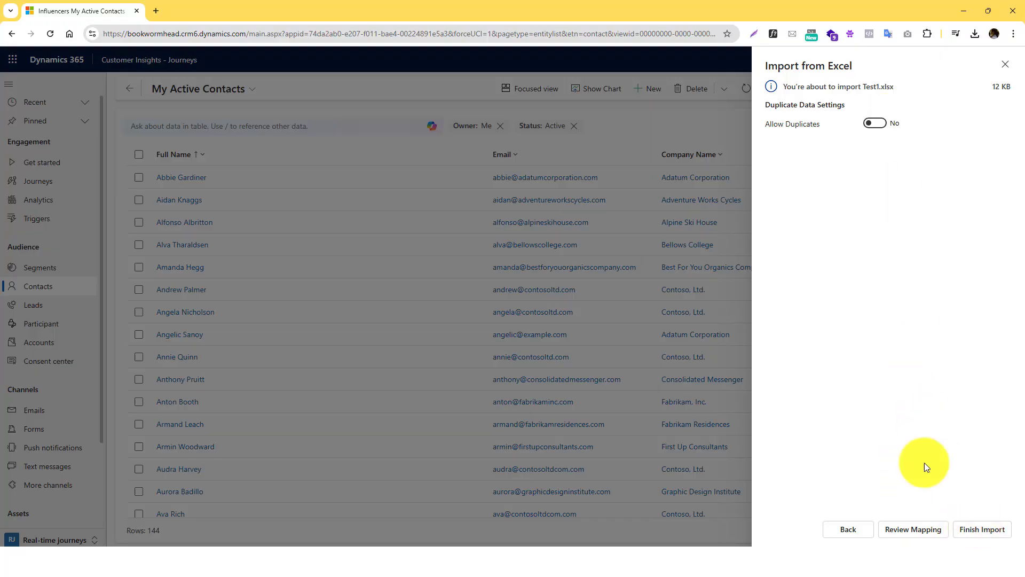
{"action": "left_click", "coordinate": [906, 532]}
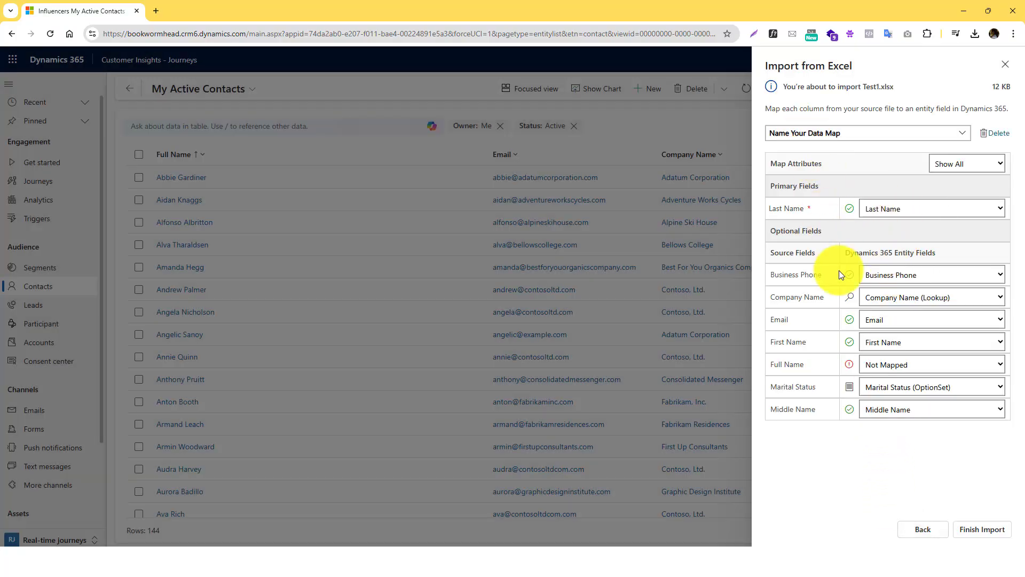
- Map Full Name to Ignore, keep Company Name on its lookup, and finish the import
{"action": "left_click", "coordinate": [909, 370]}
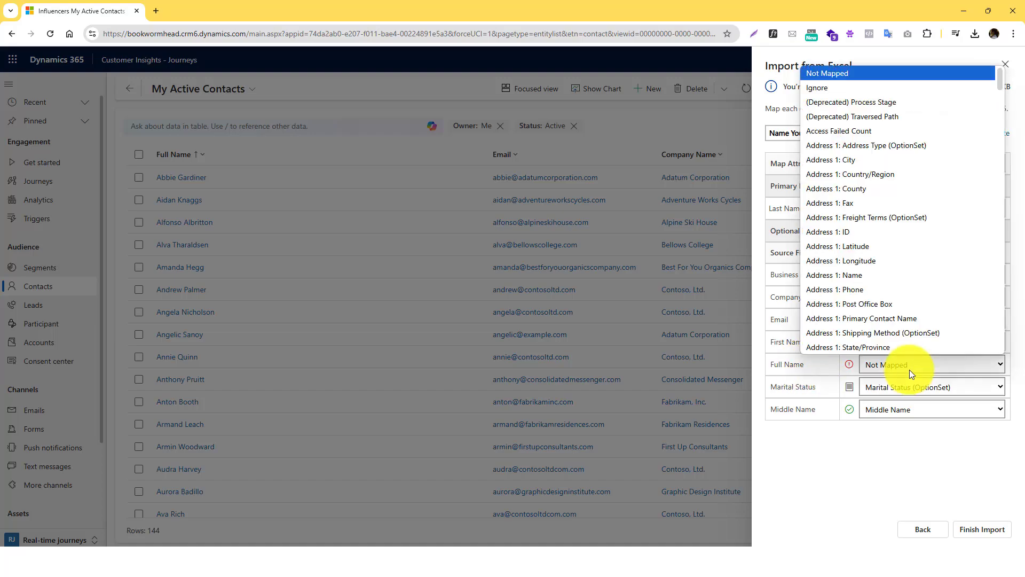
{"action": "scroll", "coordinate": [844, 293], "scroll_direction": "down", "scroll_amount": 10}
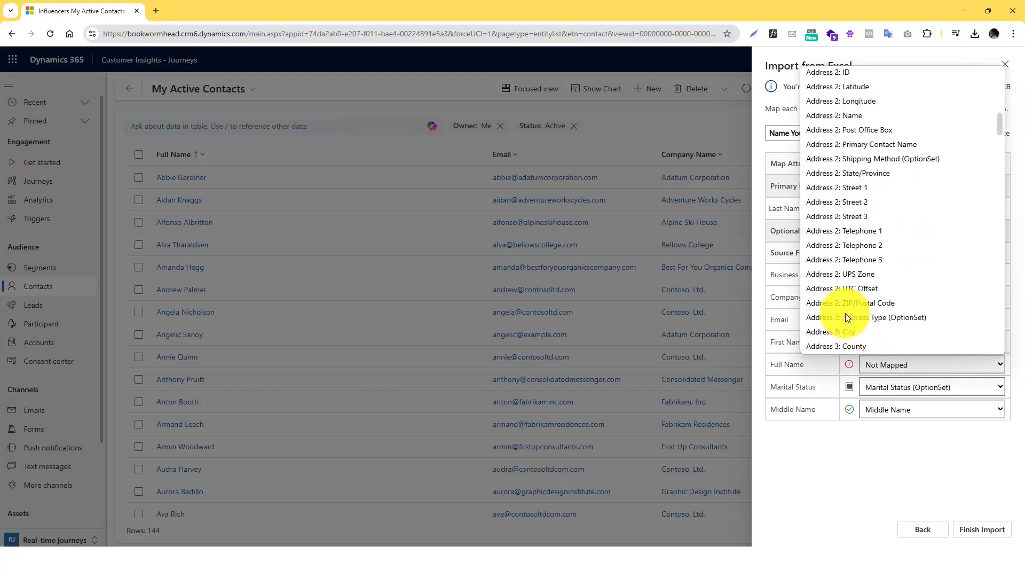
{"action": "scroll", "coordinate": [854, 283], "scroll_direction": "up", "scroll_amount": 10}
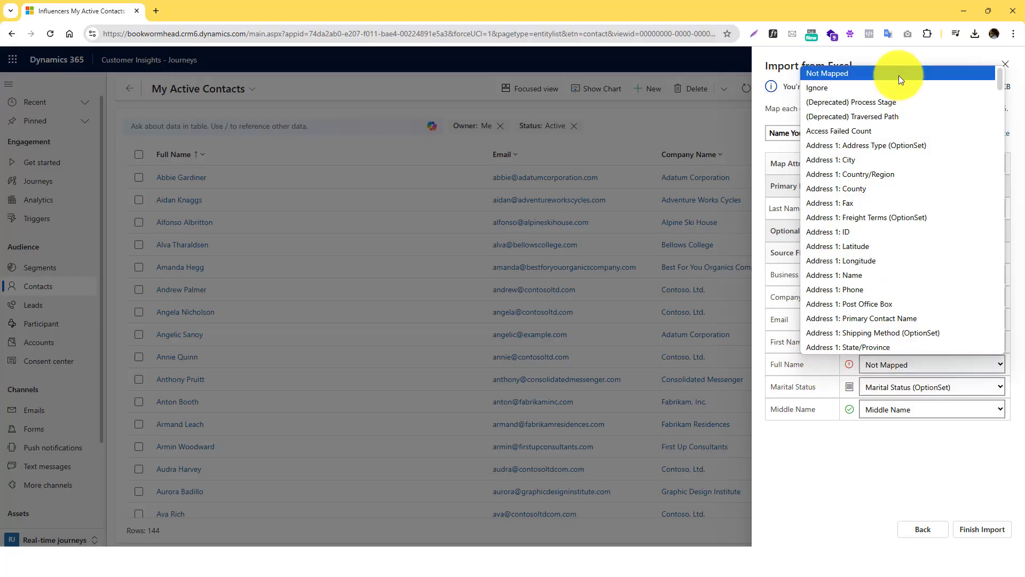
{"action": "left_click", "coordinate": [842, 87]}
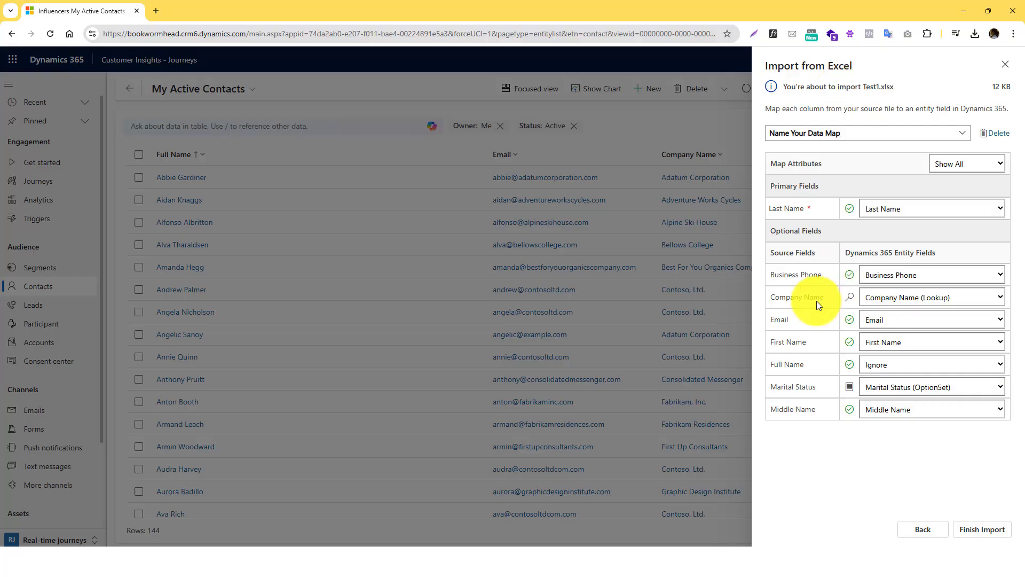
{"action": "left_click", "coordinate": [906, 302]}
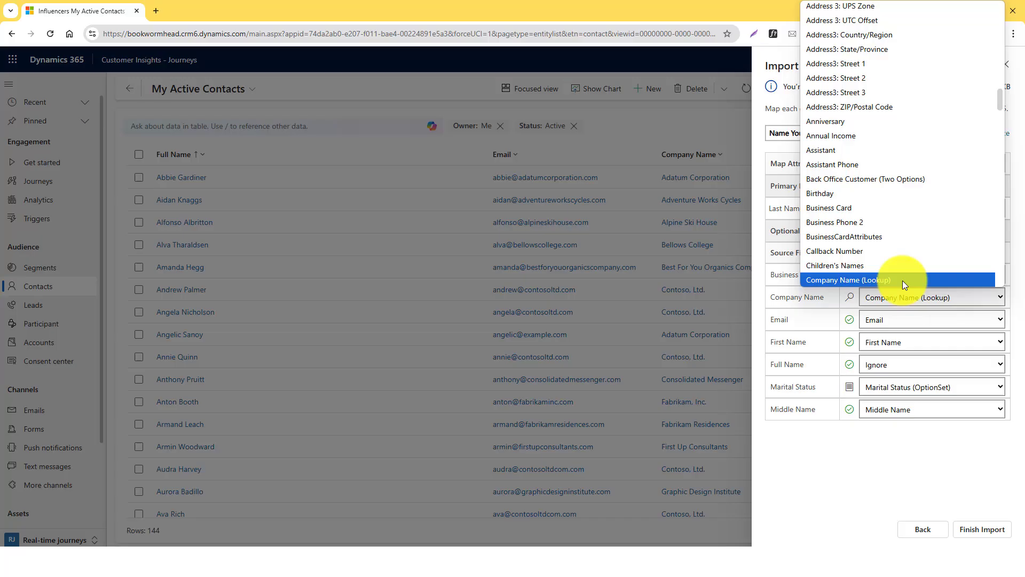
{"action": "left_click", "coordinate": [829, 281]}
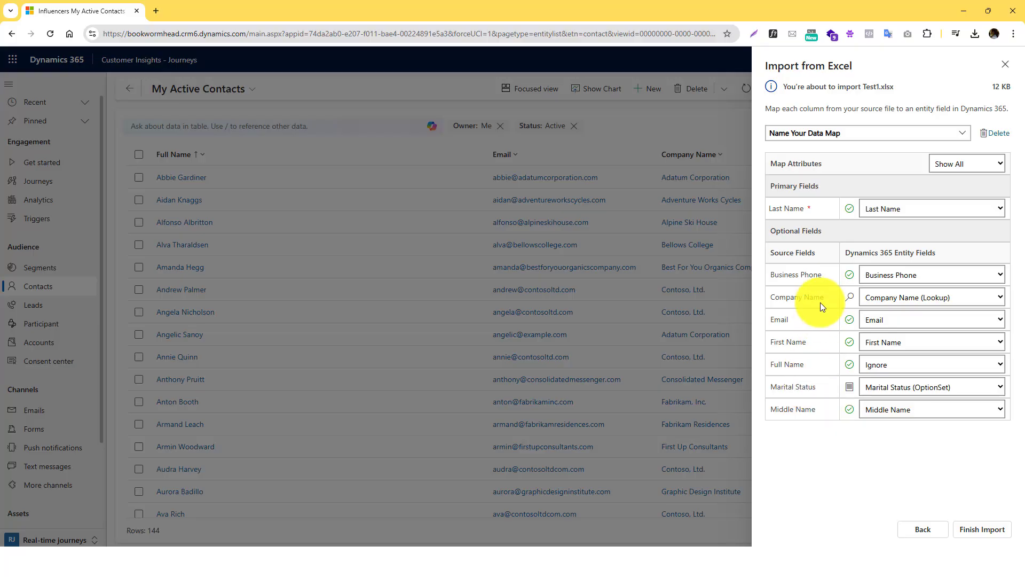
{"action": "left_click", "coordinate": [977, 533]}
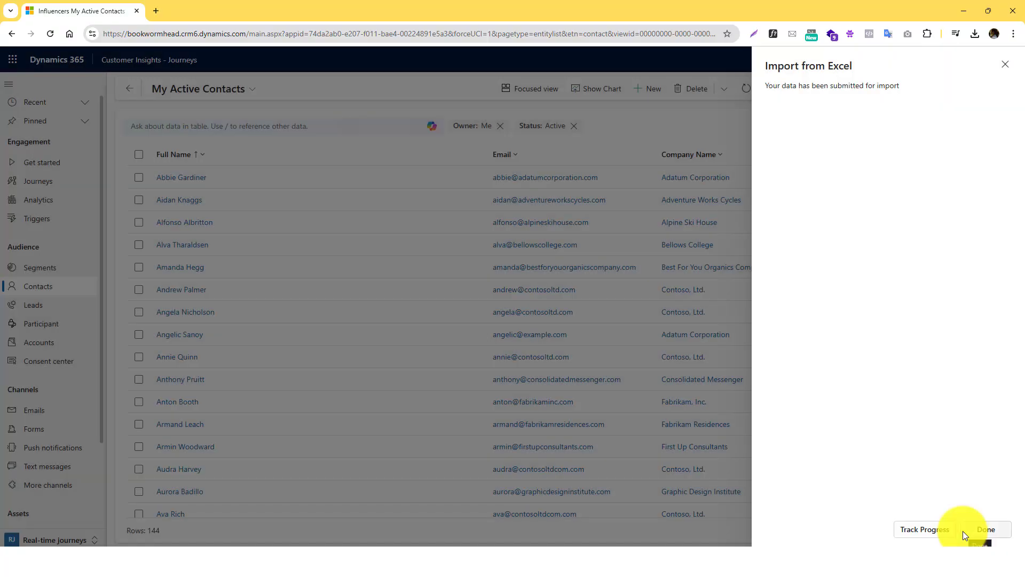
- Track the import's progress, close the Import from Excel panel with Done, and view My Imports
{"action": "left_click", "coordinate": [926, 531]}
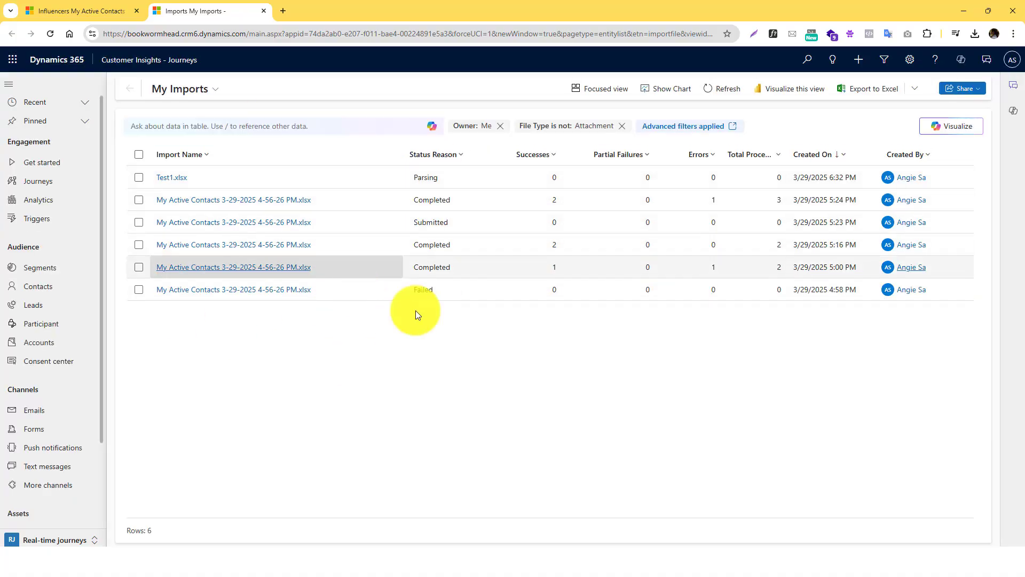
{"action": "left_click", "coordinate": [105, 11]}
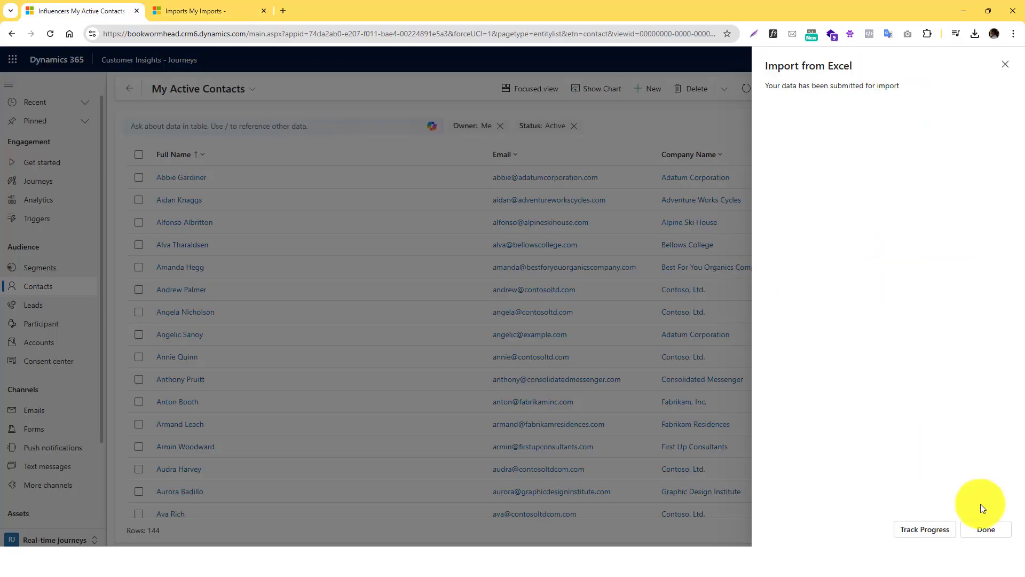
{"action": "left_click", "coordinate": [992, 534]}
{"action": "left_click", "coordinate": [198, 11]}
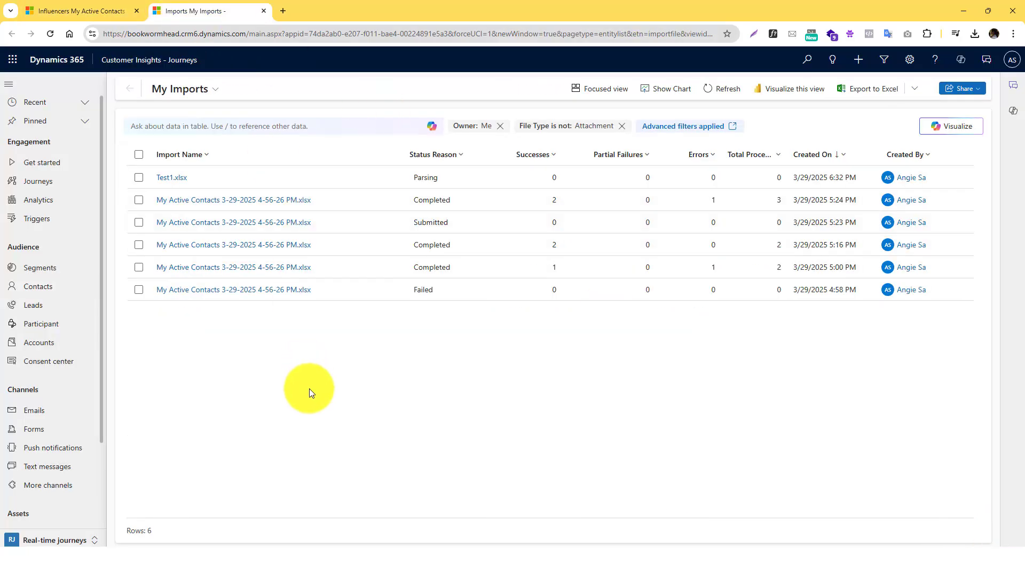
- Go from the contacts page to Advanced Settings and open Data Management's imports
{"action": "left_click", "coordinate": [79, 13]}
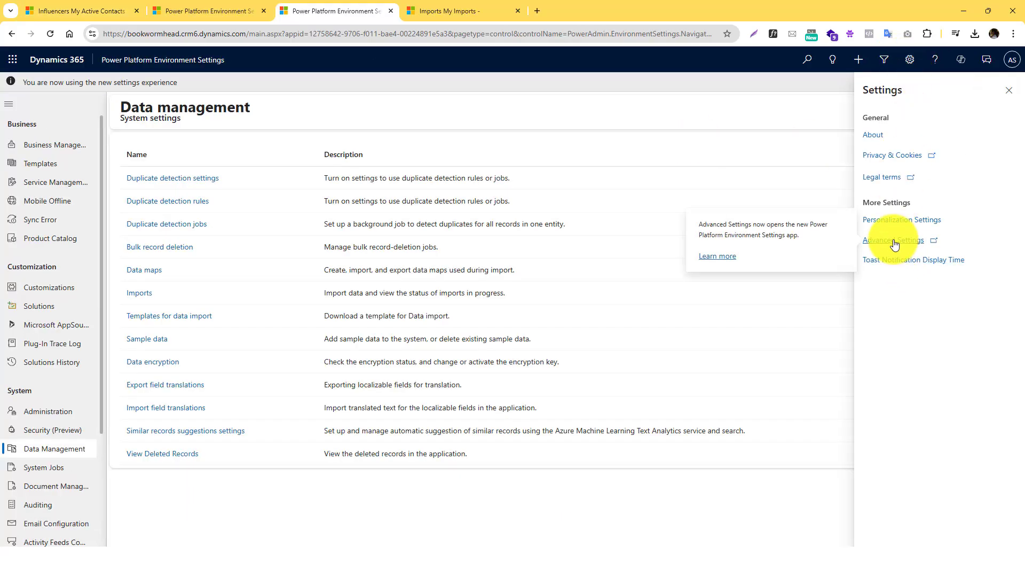
{"action": "left_click", "coordinate": [895, 242]}
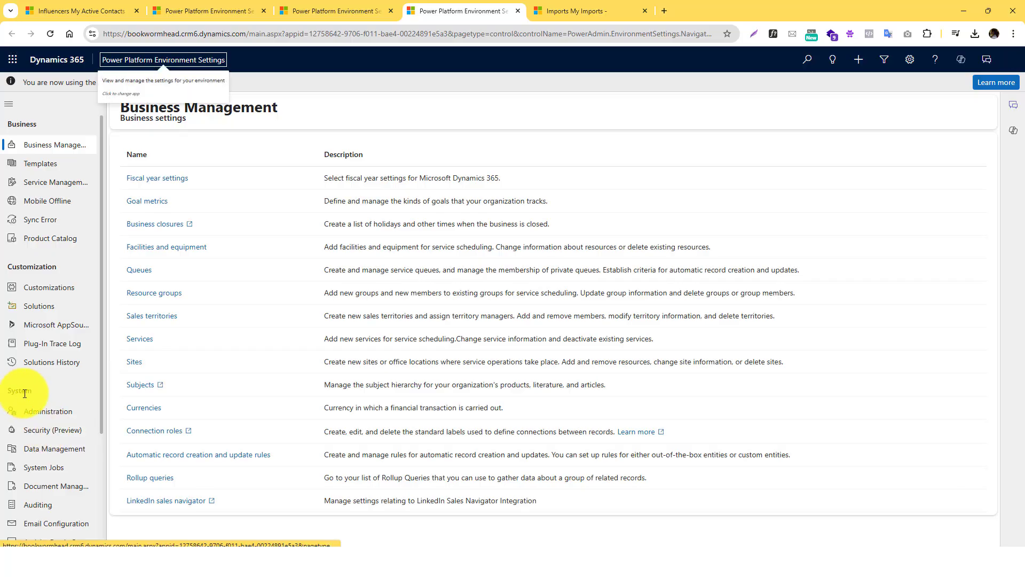
{"action": "left_click", "coordinate": [54, 449]}
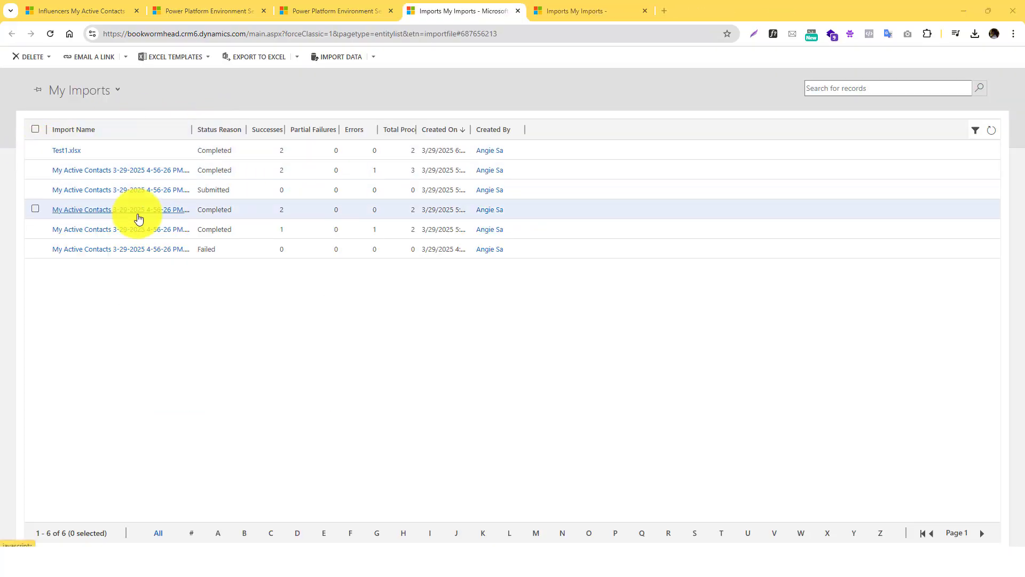
- Switch to All Imports, select every import except Test1.xlsx, and delete their import source files
{"action": "left_click", "coordinate": [107, 95]}
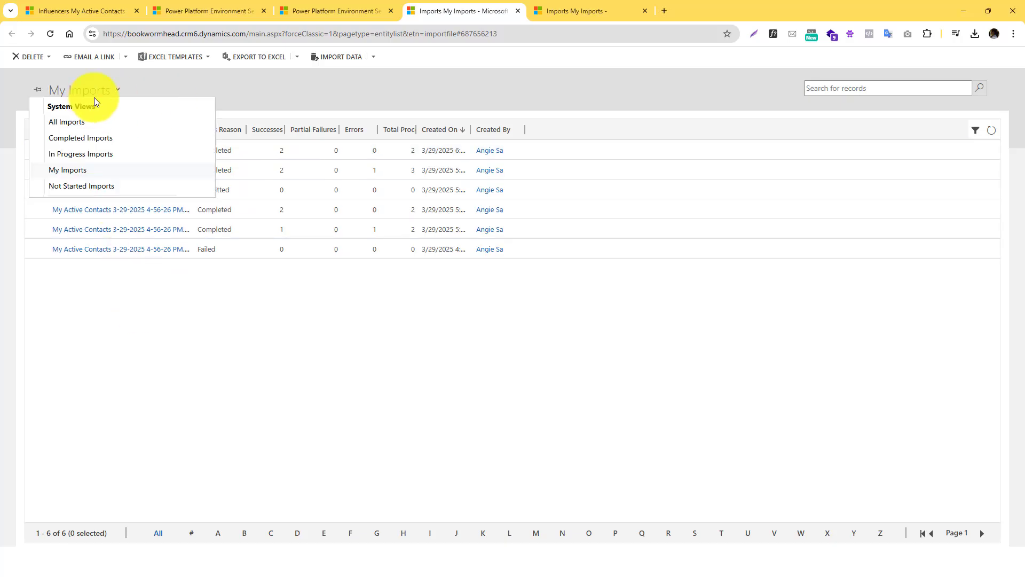
{"action": "left_click", "coordinate": [69, 123]}
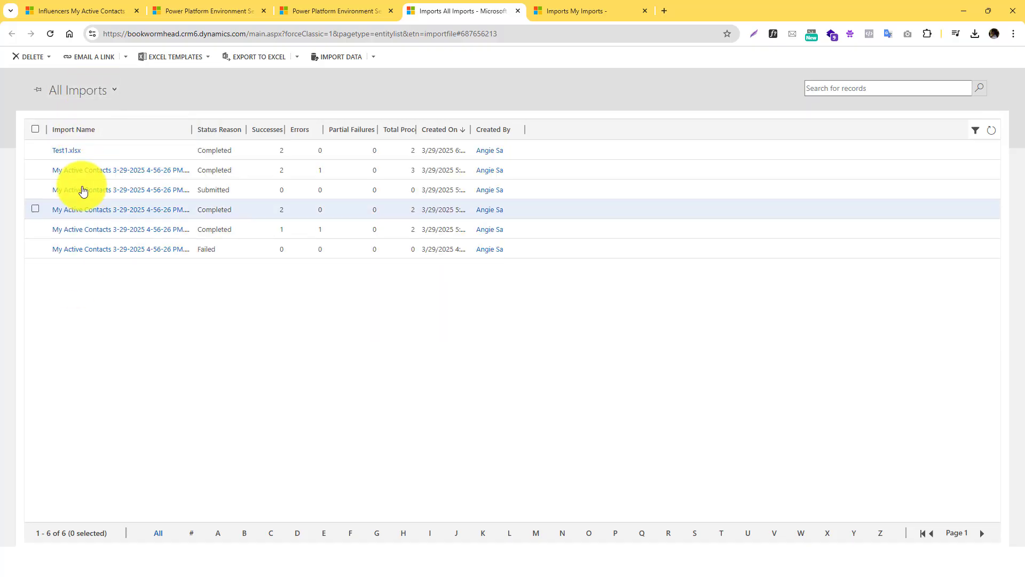
{"action": "left_click", "coordinate": [35, 130]}
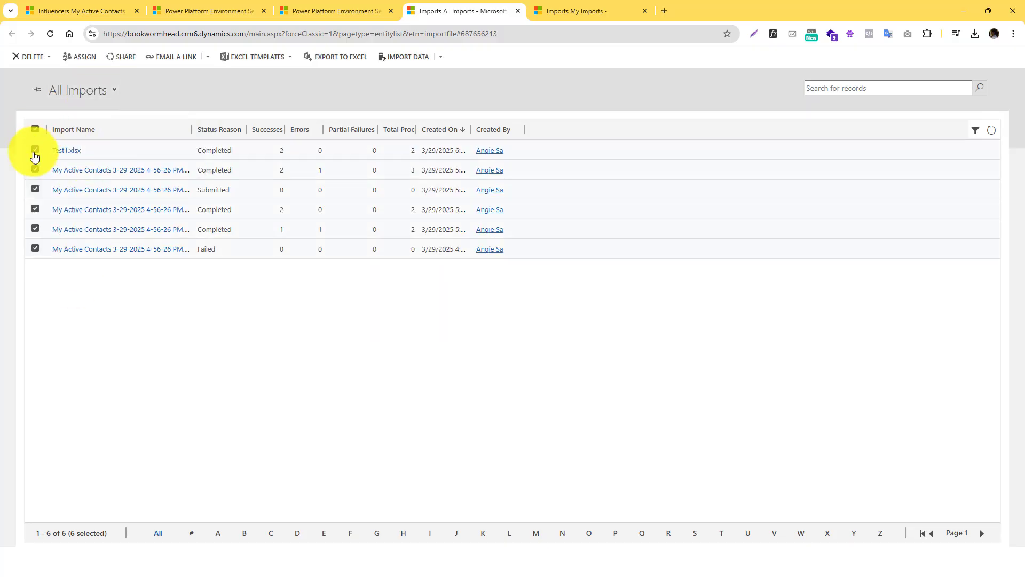
{"action": "left_click", "coordinate": [36, 150]}
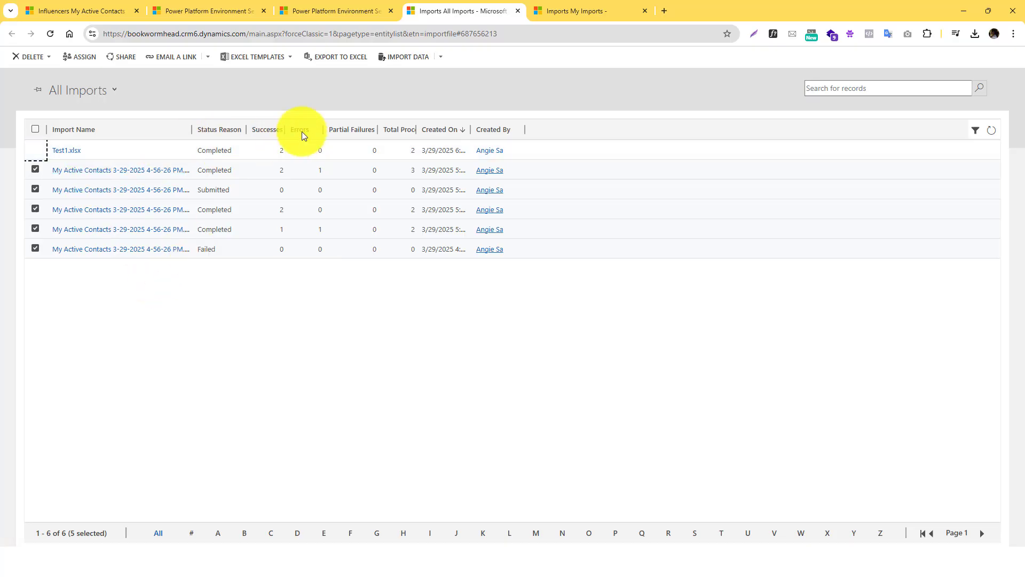
{"action": "left_click", "coordinate": [19, 58]}
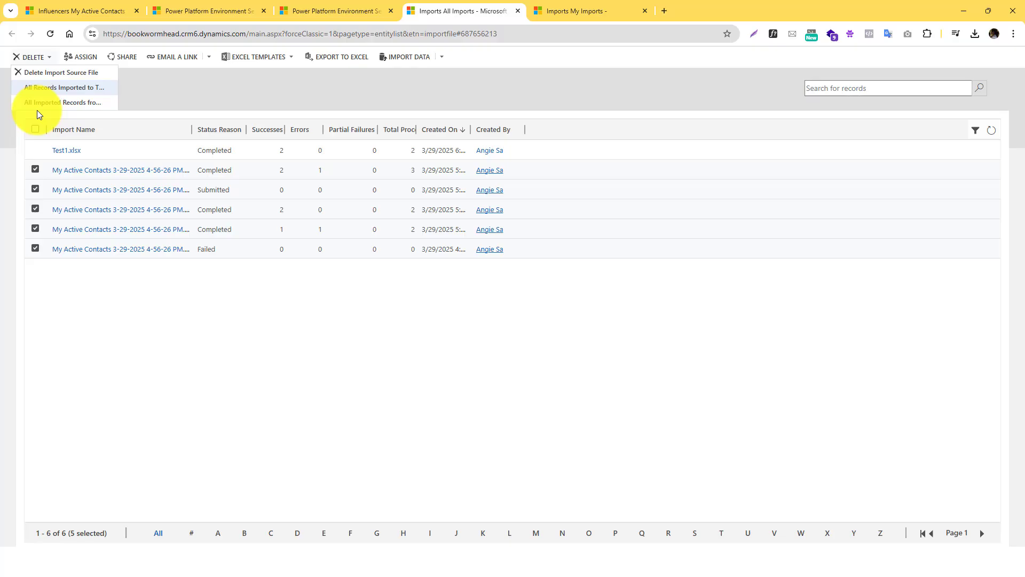
{"action": "left_click", "coordinate": [63, 73]}
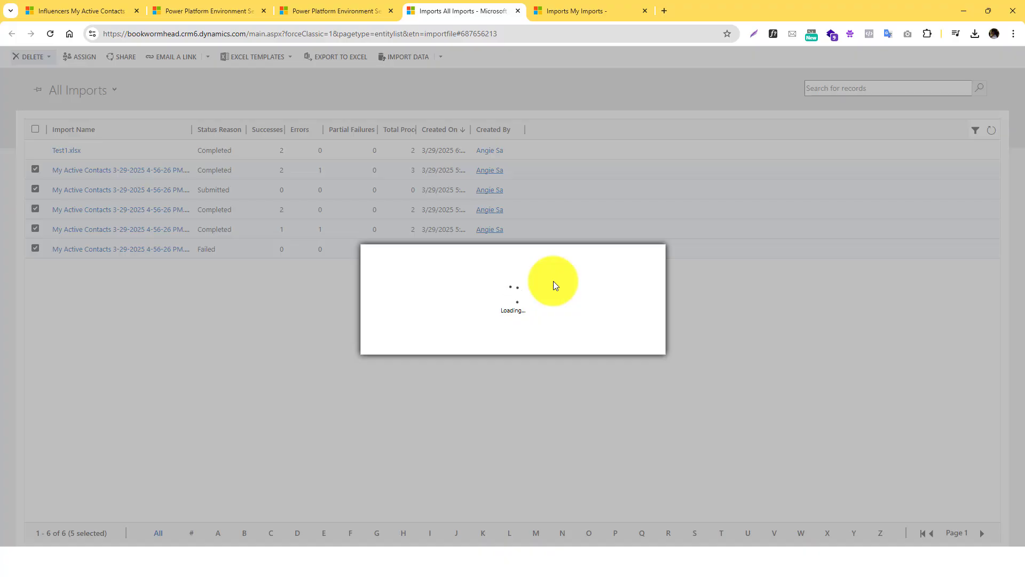
{"action": "left_click", "coordinate": [573, 343]}
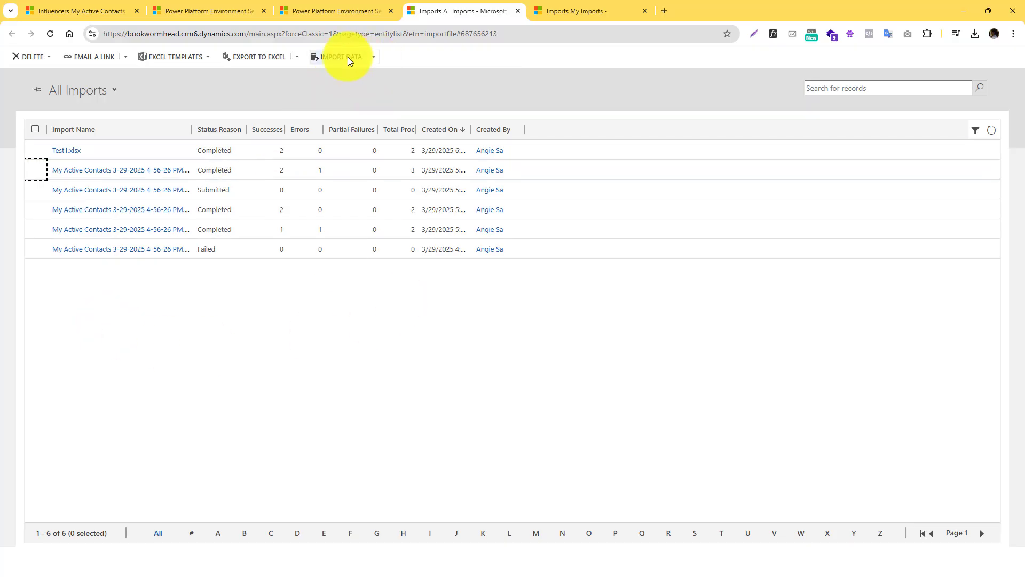
{"action": "left_click", "coordinate": [294, 16]}
{"action": "left_click", "coordinate": [240, 12]}
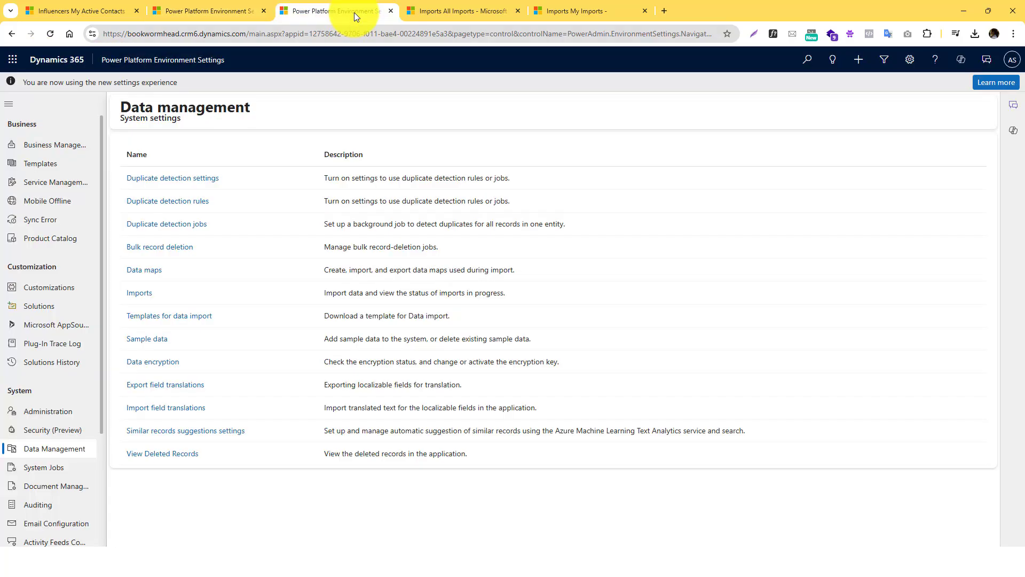
{"action": "key", "text": "ctrl+Tab"}
{"action": "key", "text": "ctrl+shift+Tab"}
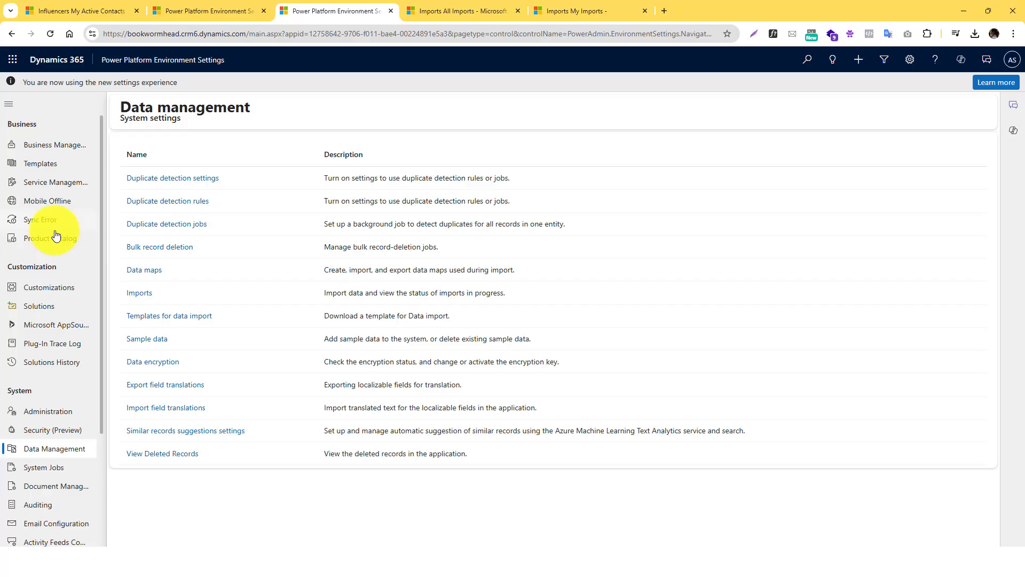
{"action": "left_click", "coordinate": [251, 10]}
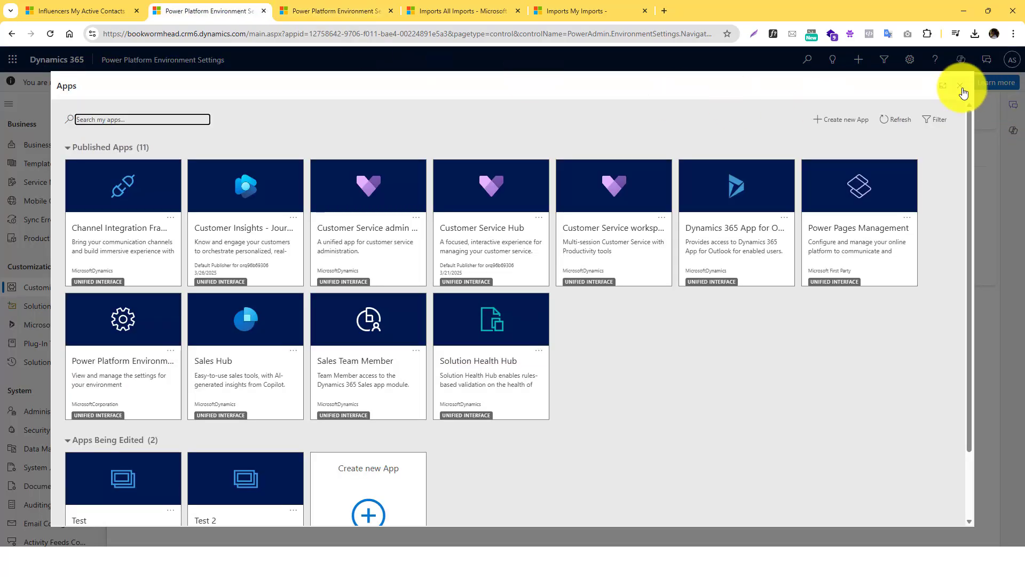
{"action": "left_click", "coordinate": [1011, 85]}
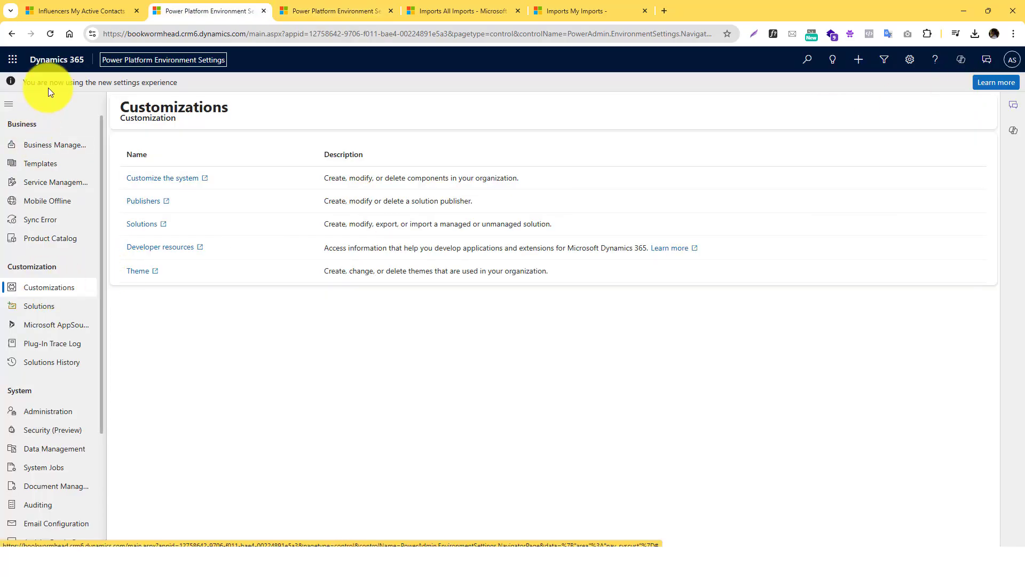
{"action": "left_click", "coordinate": [408, 11]}
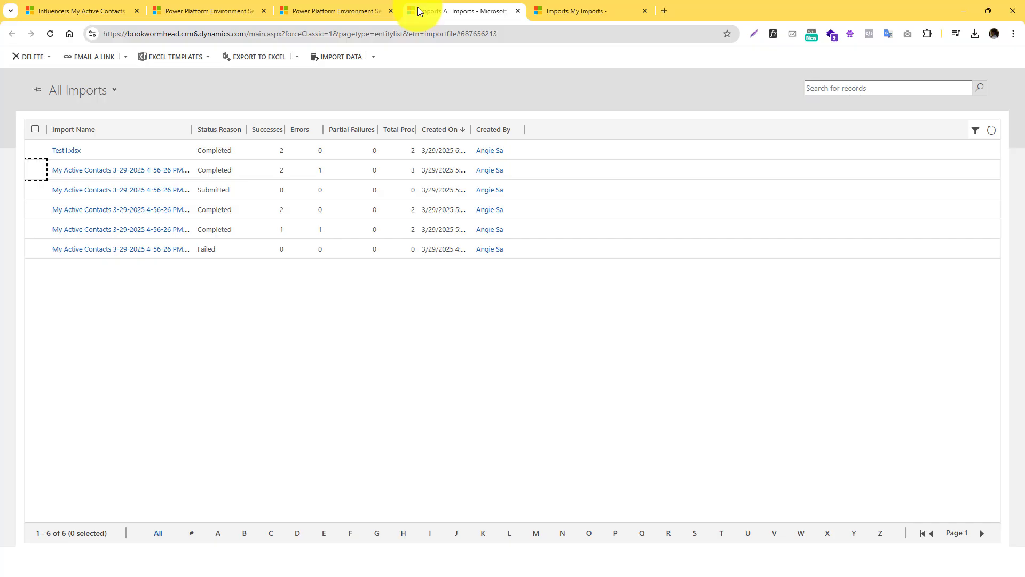
{"action": "left_click", "coordinate": [373, 56]}
{"action": "left_click", "coordinate": [341, 56]}
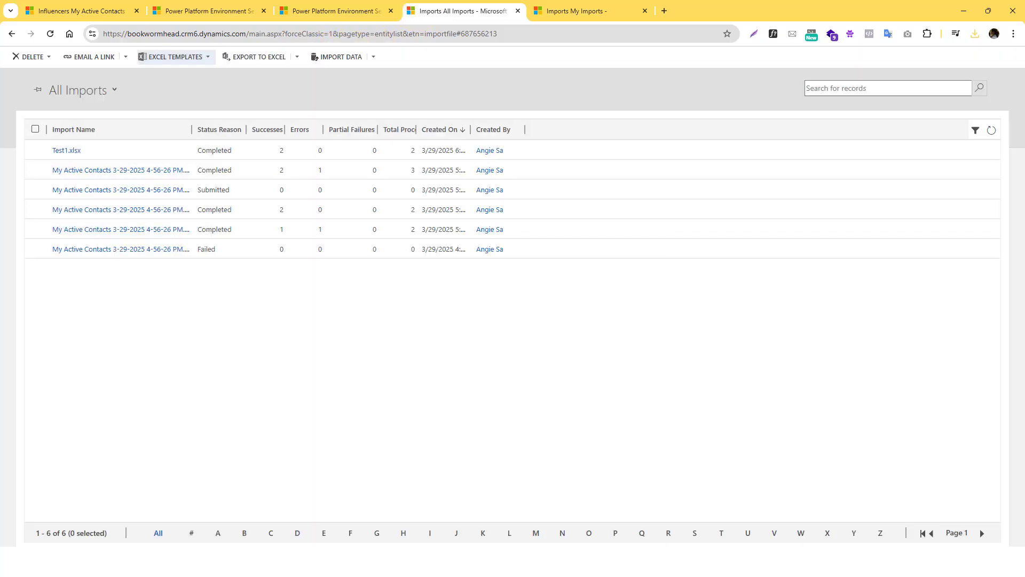